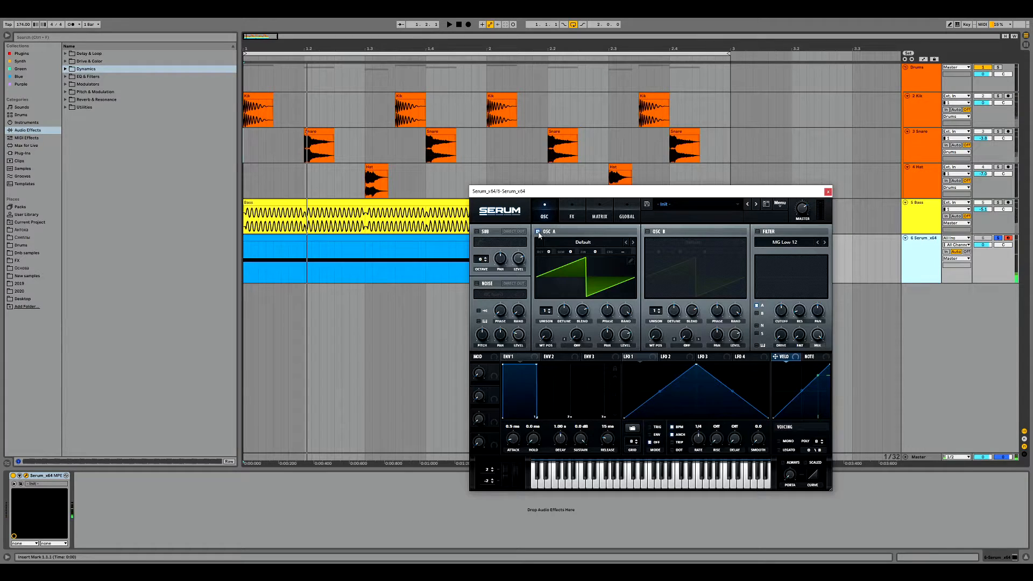
Turn off oscillator A and enable the noise oscillator with the AC hum1 sample in Serum
click(537, 232)
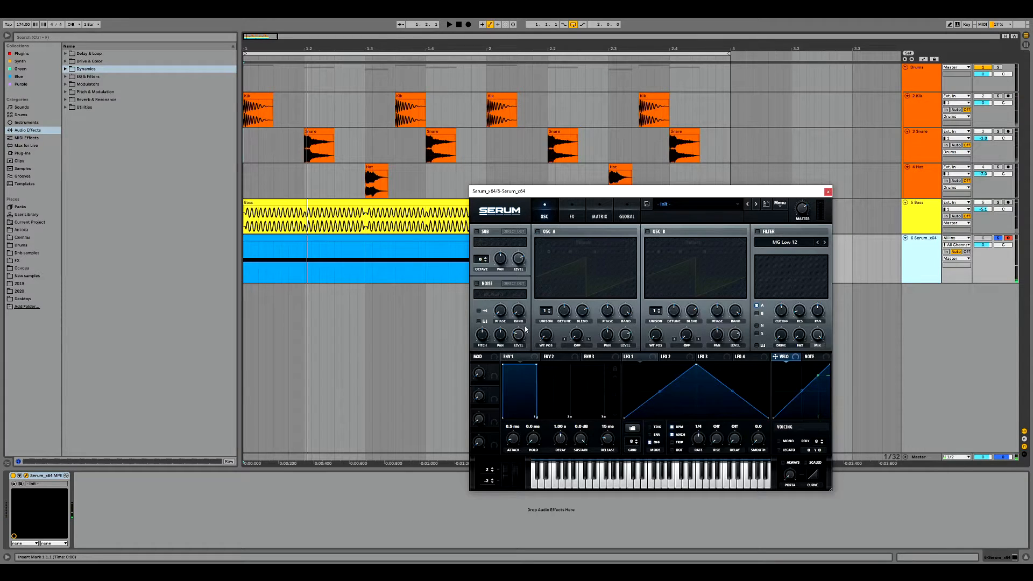
click(477, 284)
key(space)
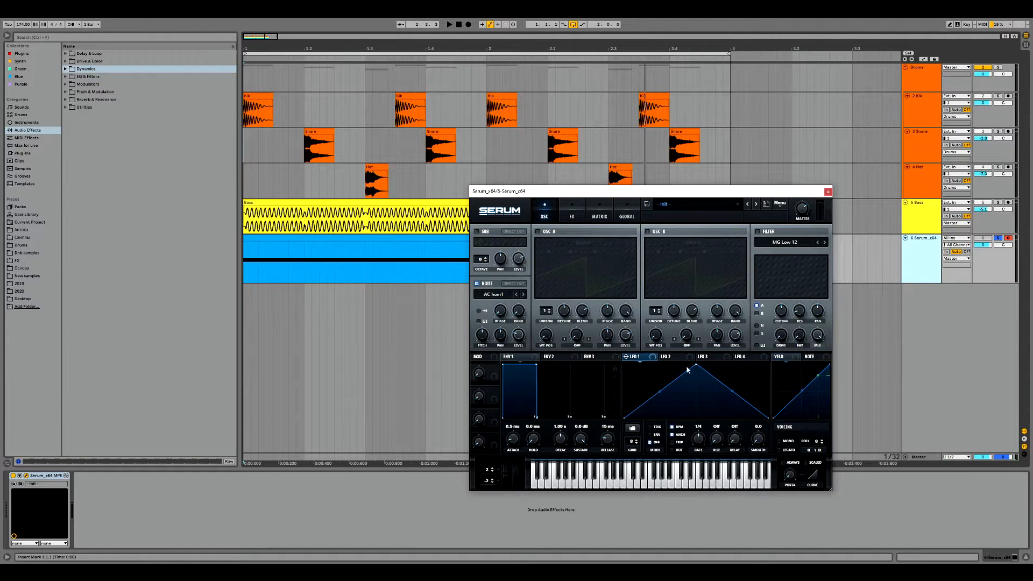
Reshape LFO 1 into two sharp peaks with curved decays and assign it to the noise oscillator's level
drag(681, 366, 653, 415)
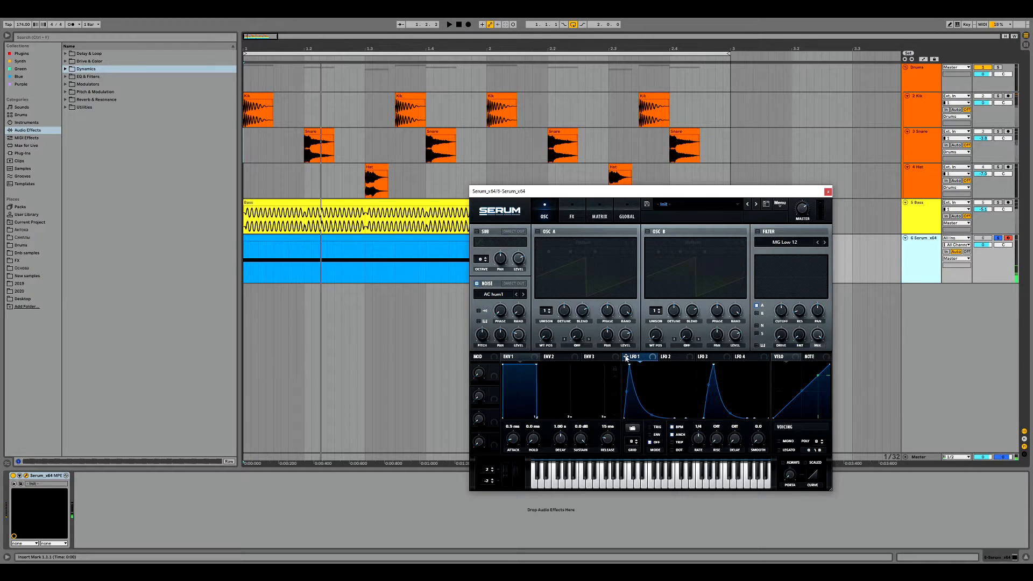
drag(519, 338, 519, 337)
key(space)
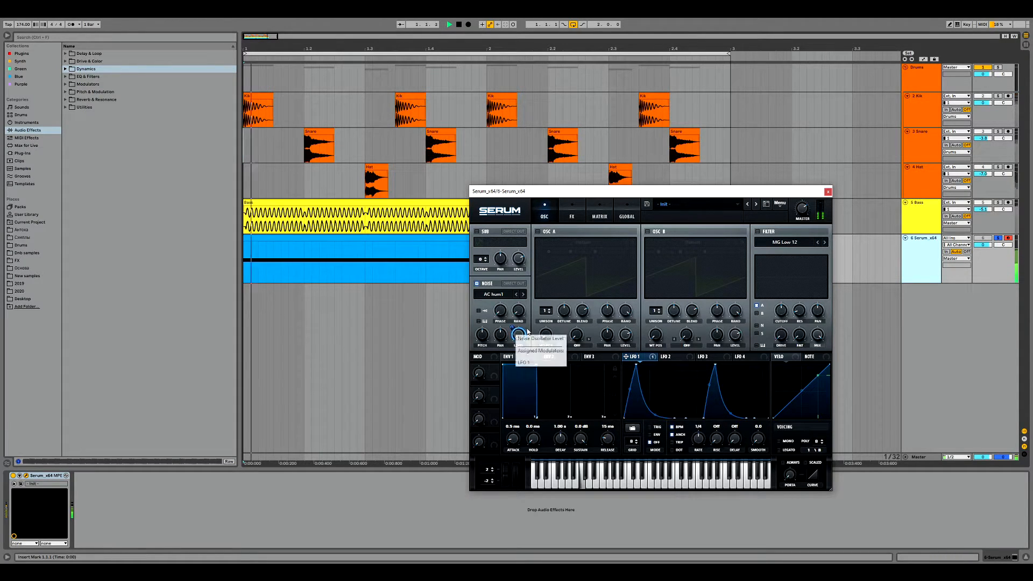
Compare the Serum noise layer on its own with the full drum and bass mix during playback
click(998, 238)
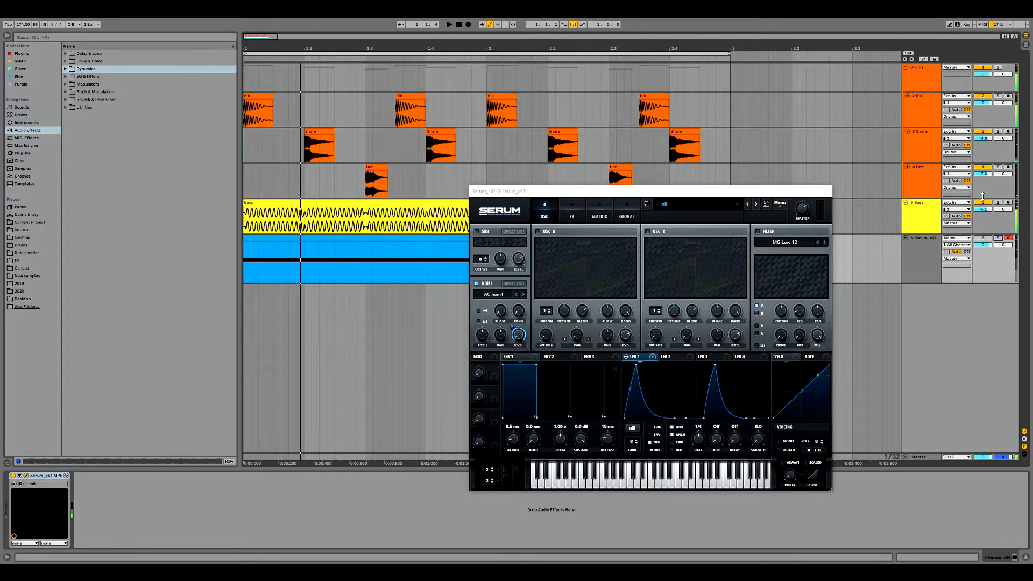
click(984, 238)
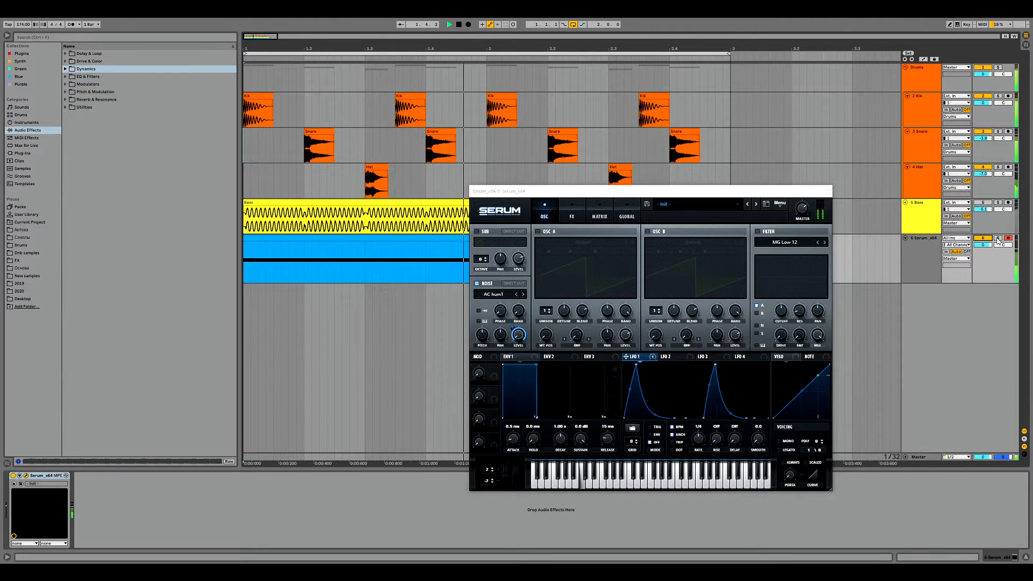
click(997, 238)
click(700, 442)
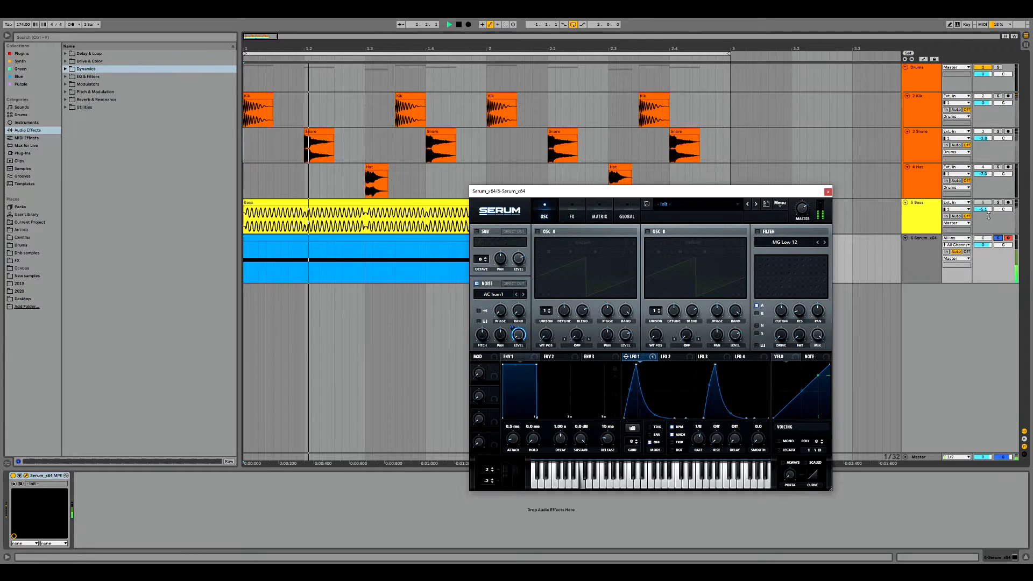
click(998, 239)
key(space)
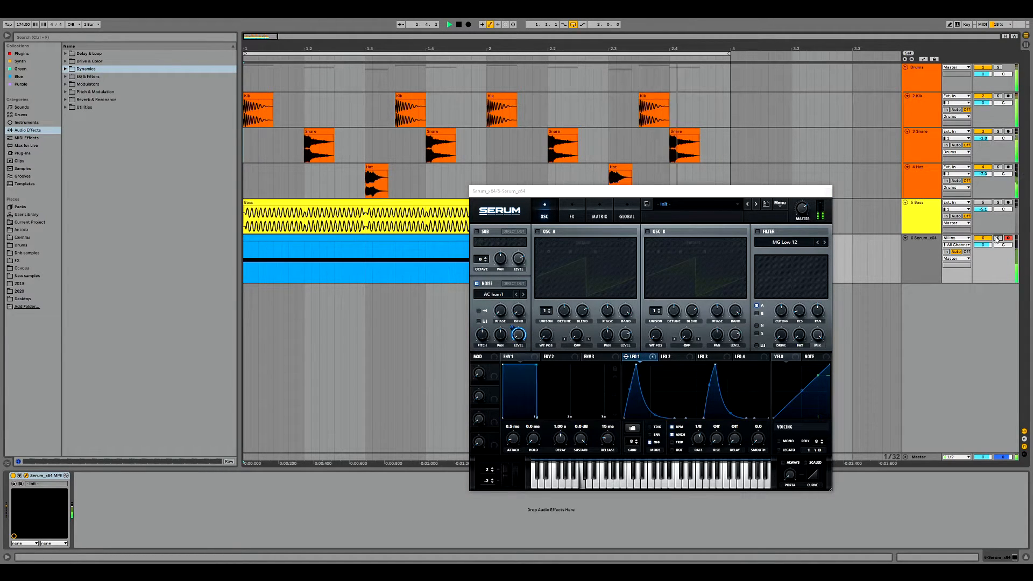
key(space)
key(space)
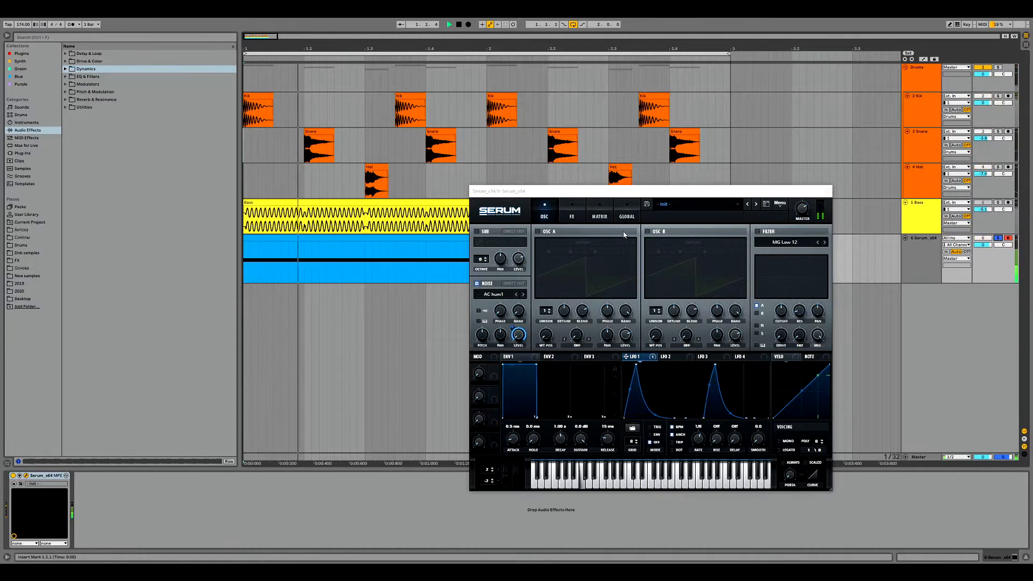
Audition noise samples from the Attacks_Misc category, starting at elastic 1 and stepping on to GlassLid 1
click(502, 295)
mouse_move(538, 322)
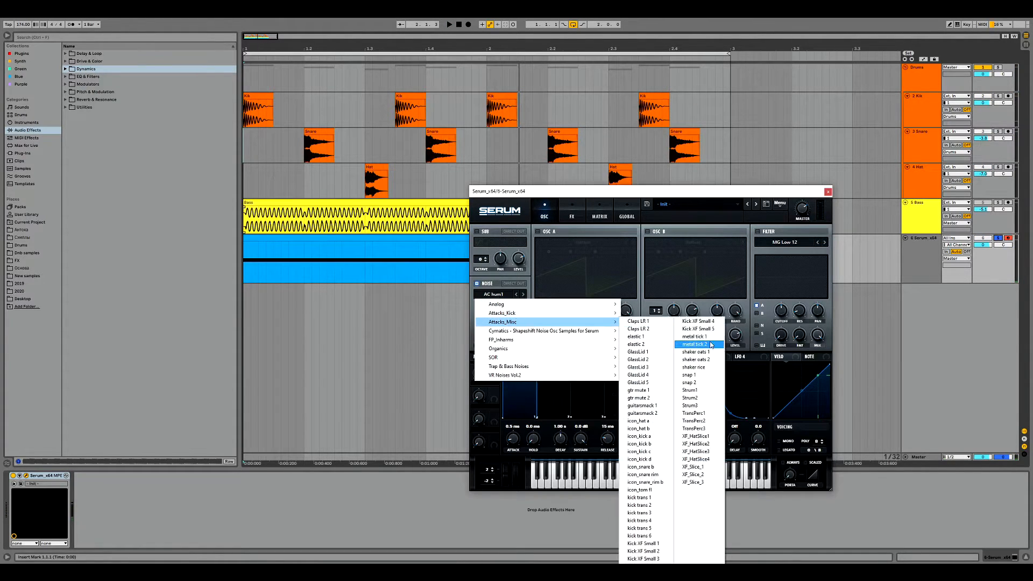
click(636, 336)
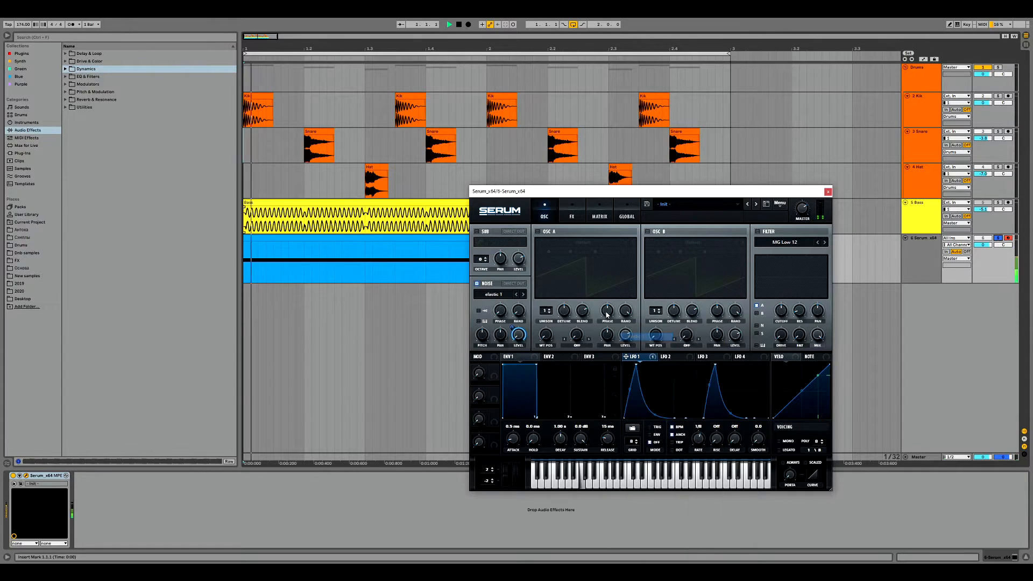
click(524, 295)
click(524, 295)
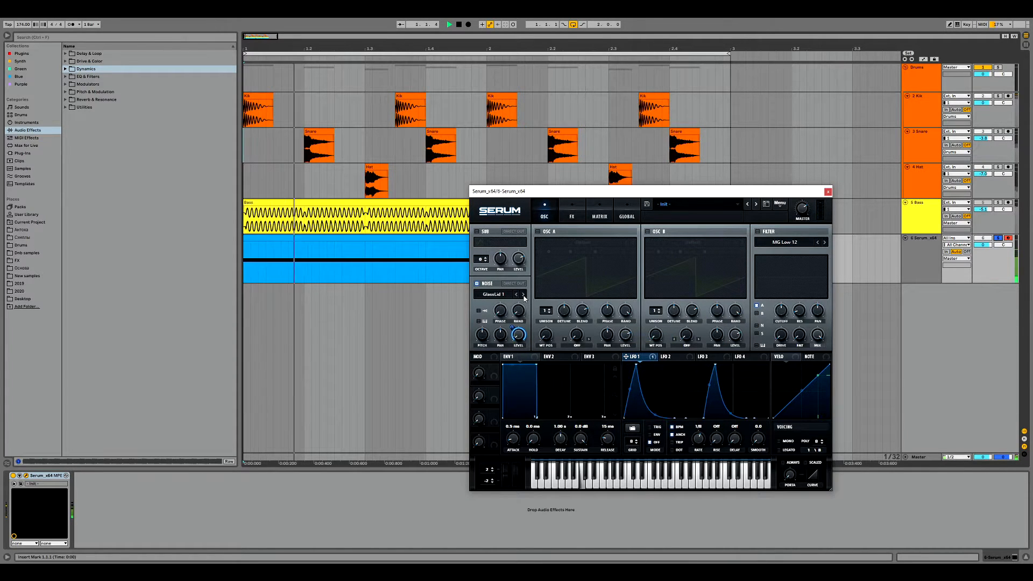
Choose the Attitude noise sample from the Cymatics Shapeshift category and check it against the full mix
click(506, 294)
mouse_move(585, 332)
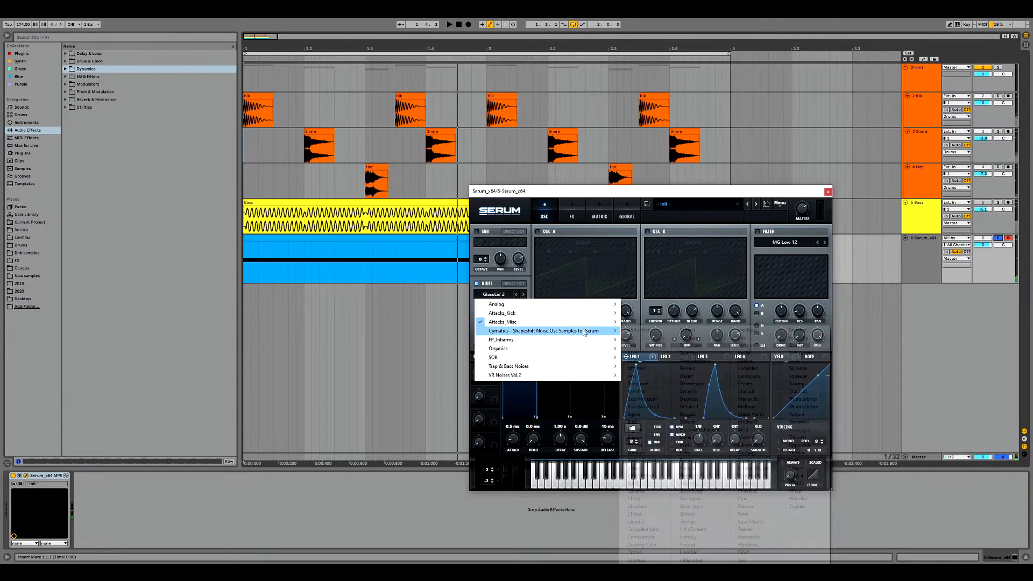
click(649, 344)
key(space)
click(523, 295)
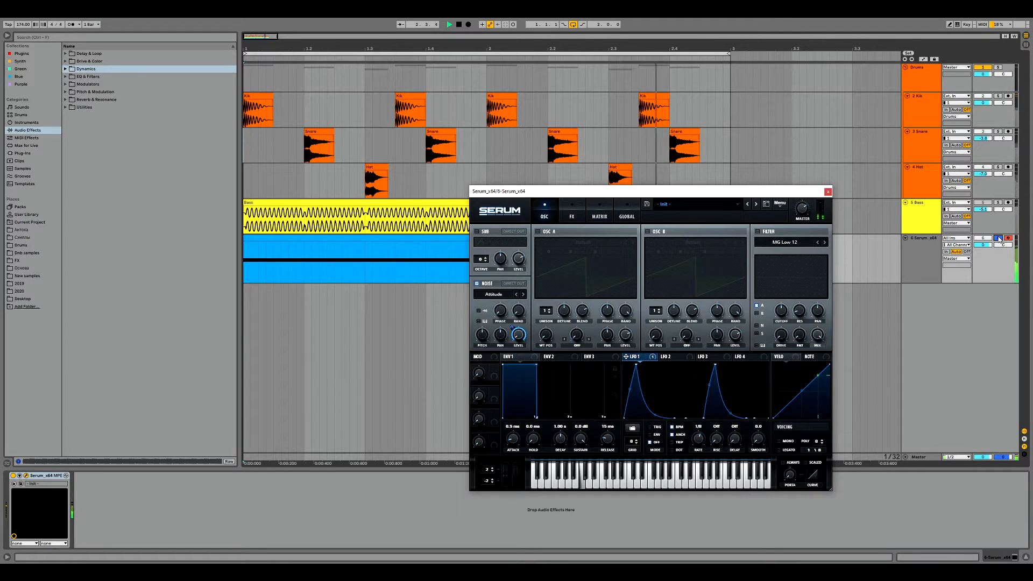
click(998, 238)
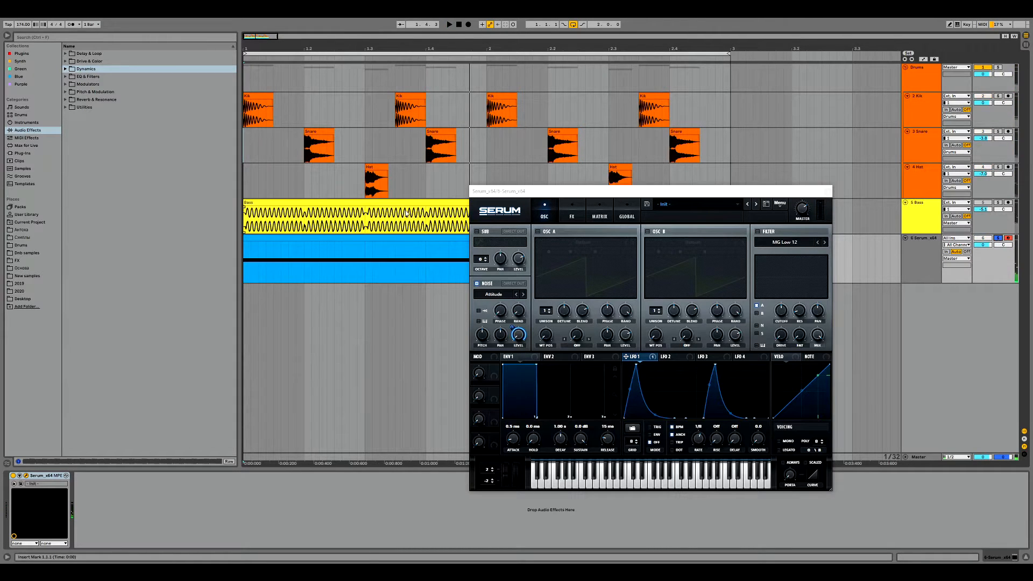
Add iZotope Trash 2 after Serum and set its stage 1 distortion to Acid from the Faulty category
click(26, 53)
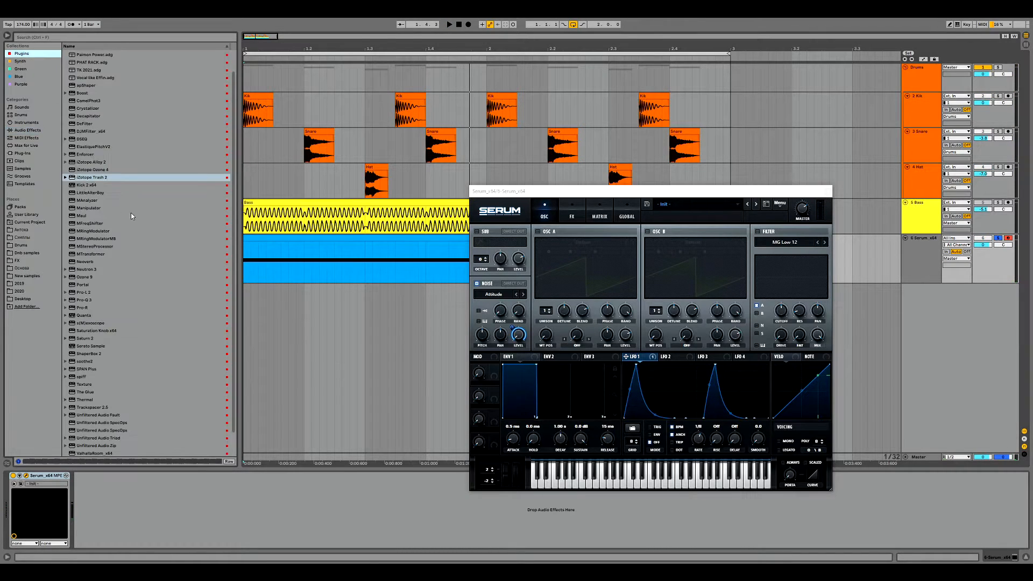
drag(98, 178, 211, 508)
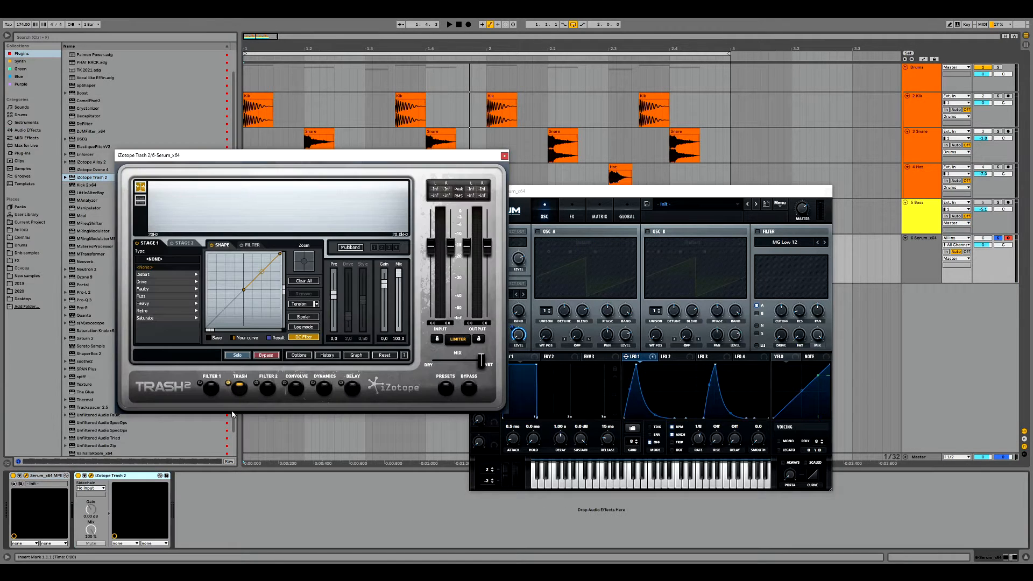
click(157, 289)
click(150, 267)
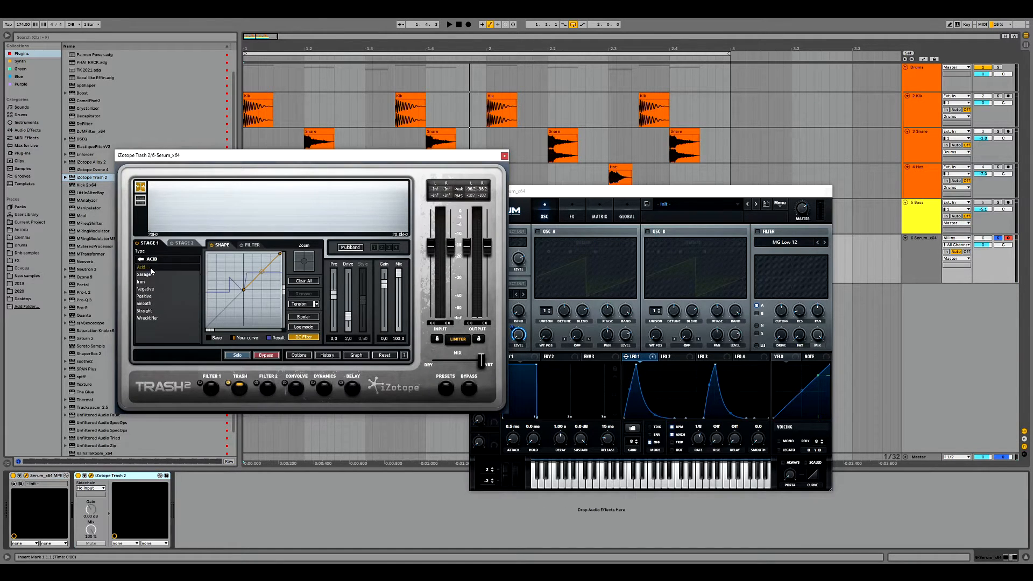
Audition the other Faulty distortion types from Garage to Wrecktifier during playback, then return to Acid
click(449, 25)
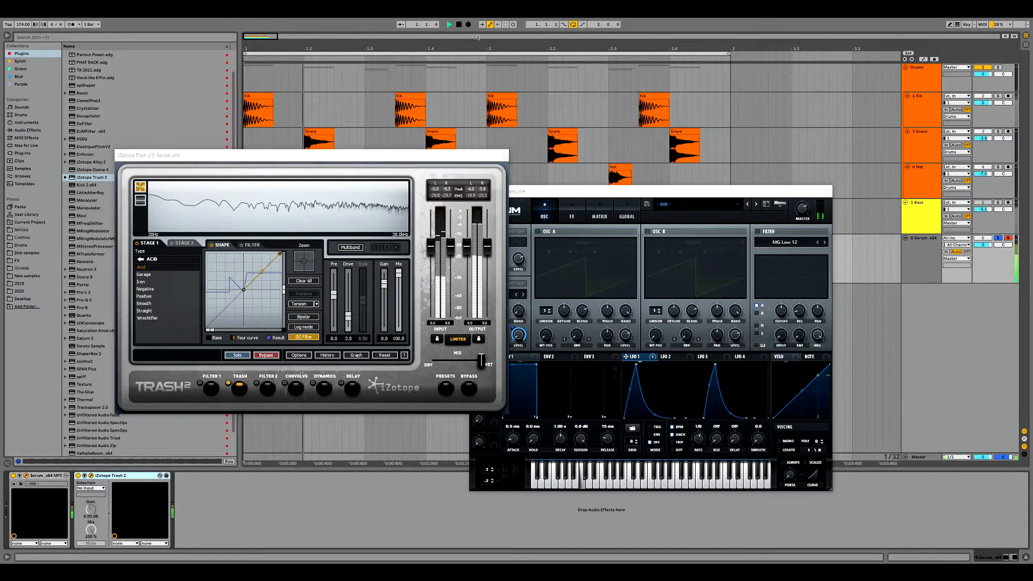
click(150, 276)
click(151, 283)
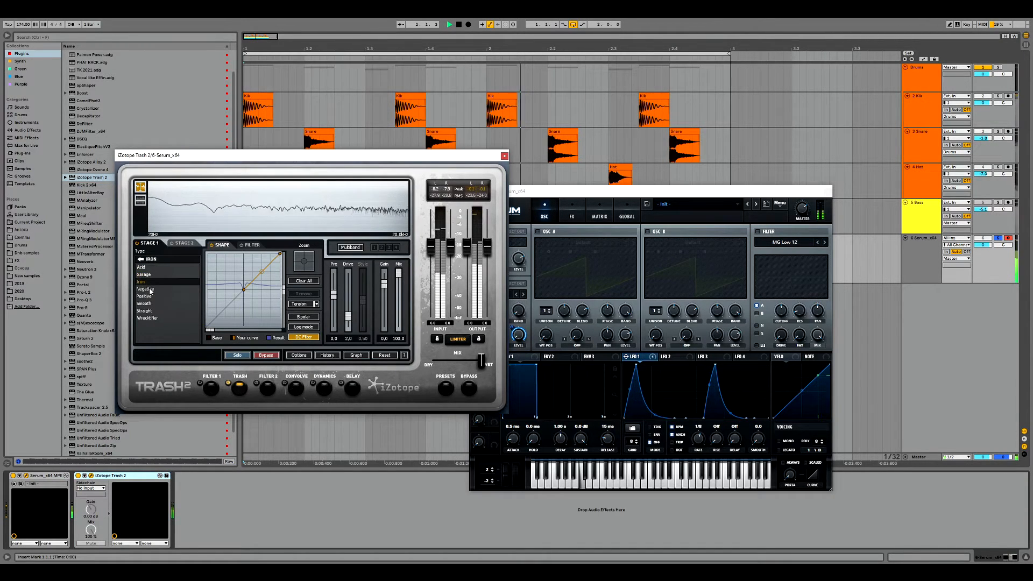
click(150, 291)
click(152, 297)
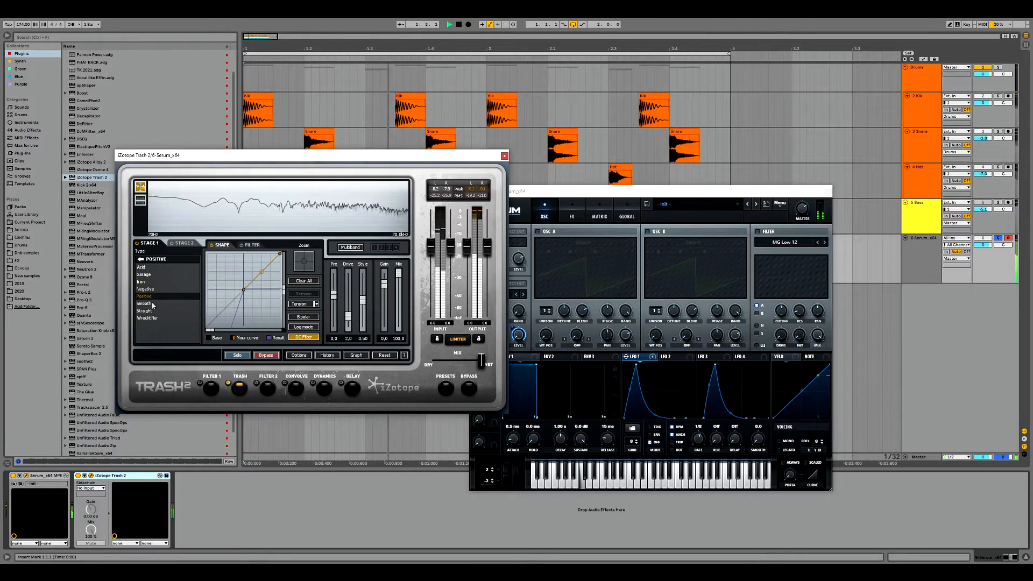
click(152, 305)
click(153, 311)
click(154, 318)
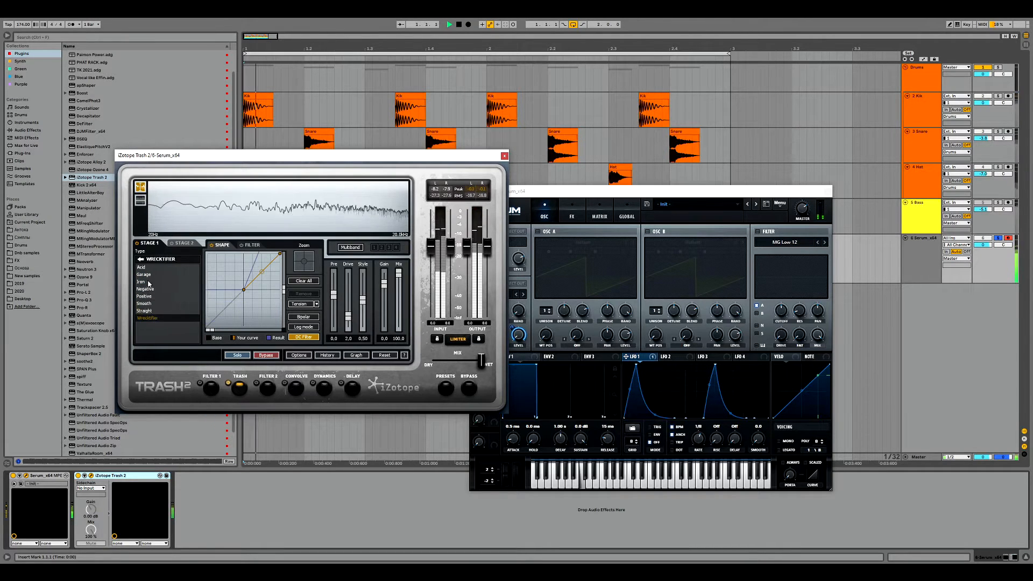
click(144, 267)
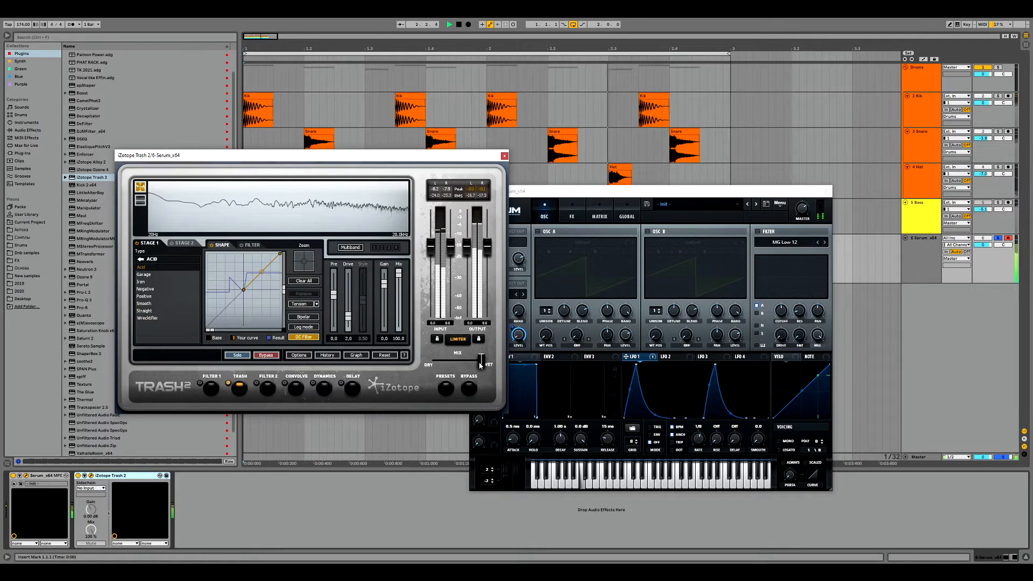
Enable Trash 2's Convolve module, audition Devices impulse responses, choose Metal Bowl and set the convolution mix to about 22%
click(299, 390)
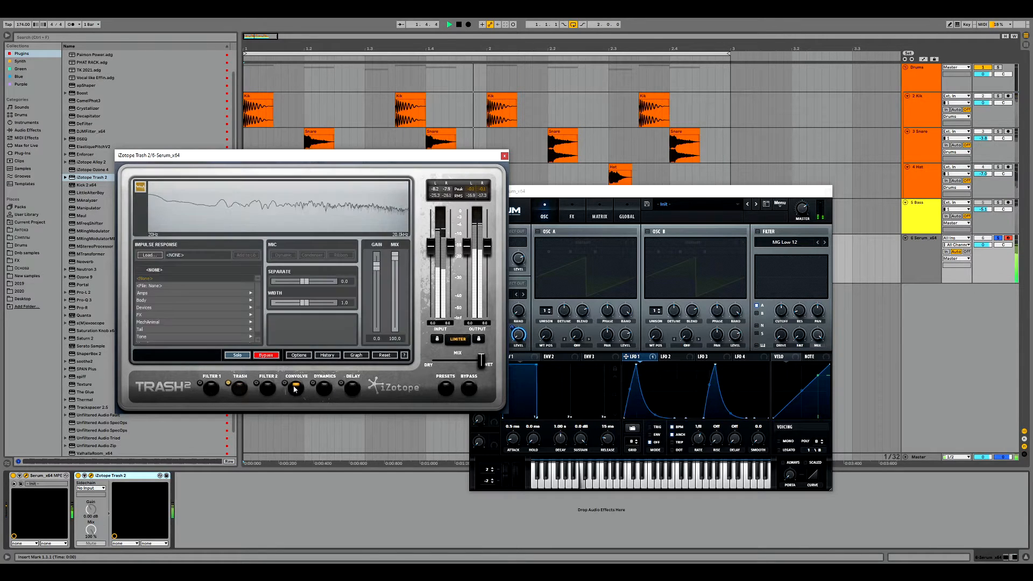
drag(396, 260, 395, 266)
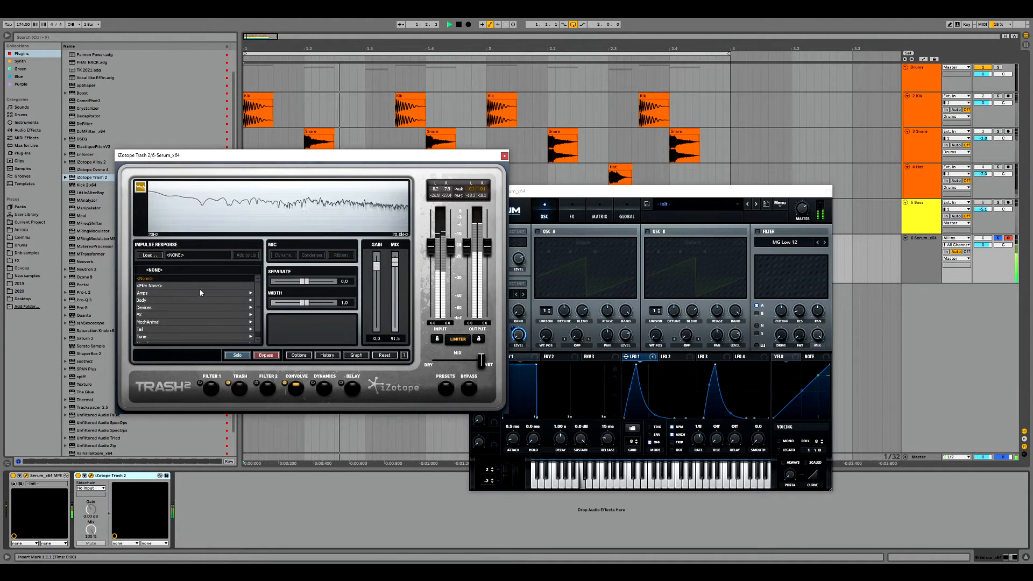
click(156, 307)
click(163, 285)
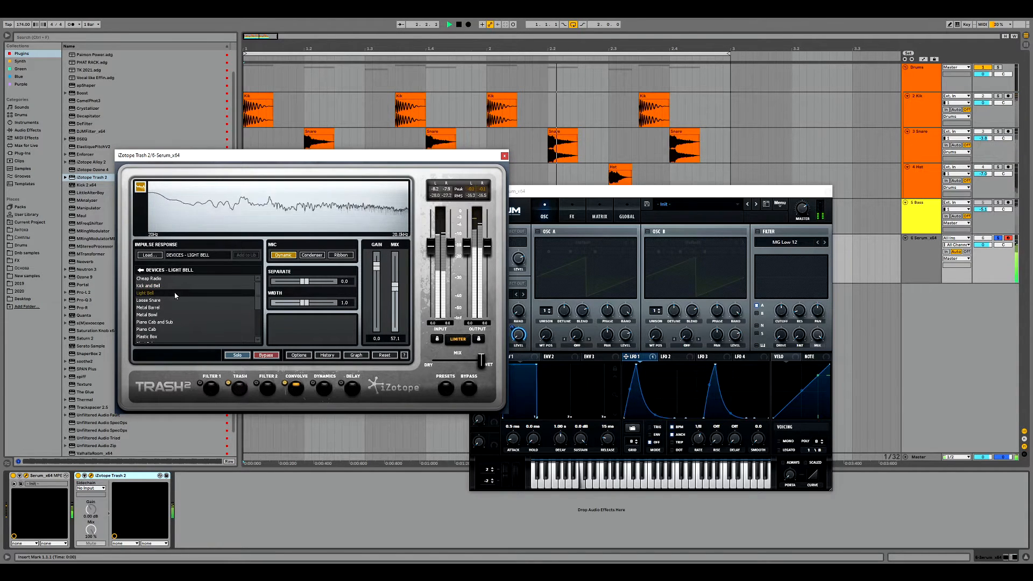
click(168, 293)
click(177, 302)
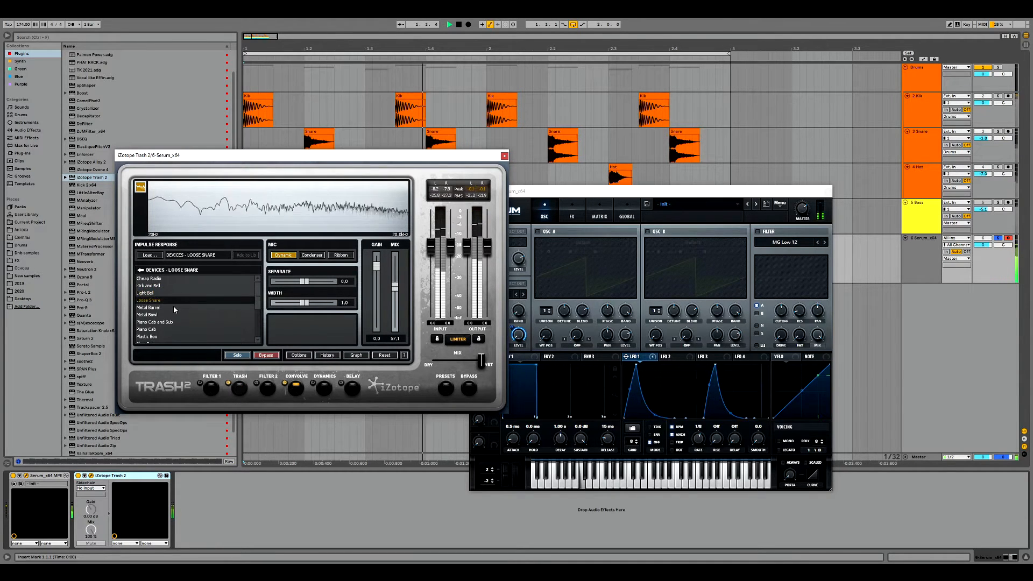
click(174, 308)
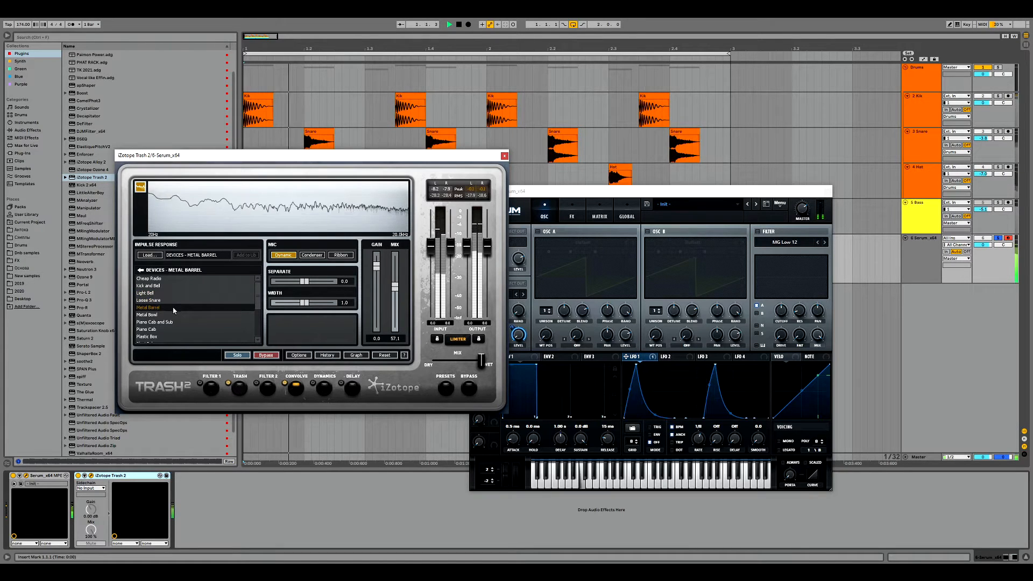
click(174, 315)
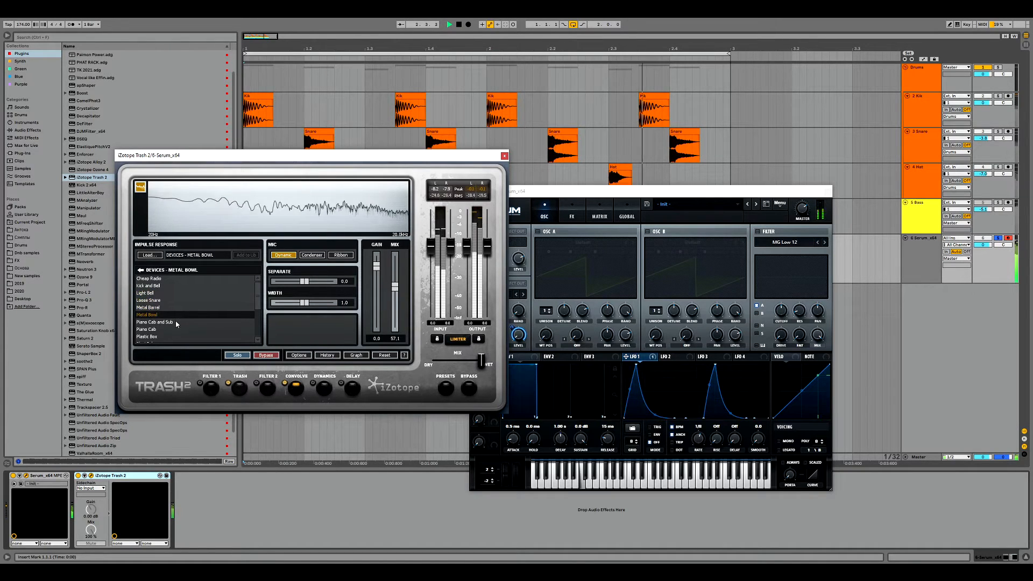
drag(395, 287, 395, 313)
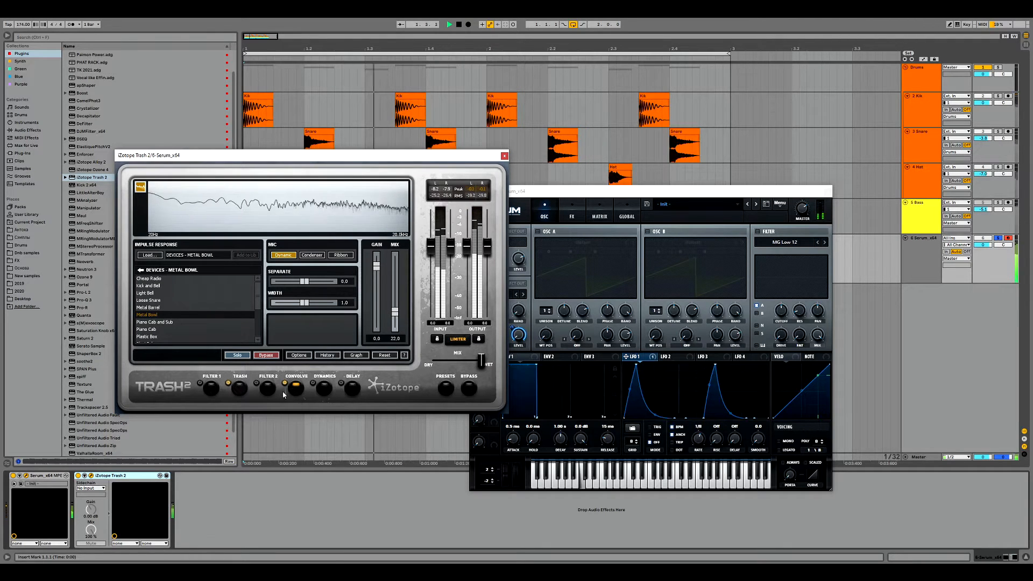
Enable Filter 2 in Trash 2 with a low shelf cut of about -5.3 dB near 330 Hz and move the mid peak node to about 1.36 kHz
click(269, 388)
drag(146, 251, 198, 293)
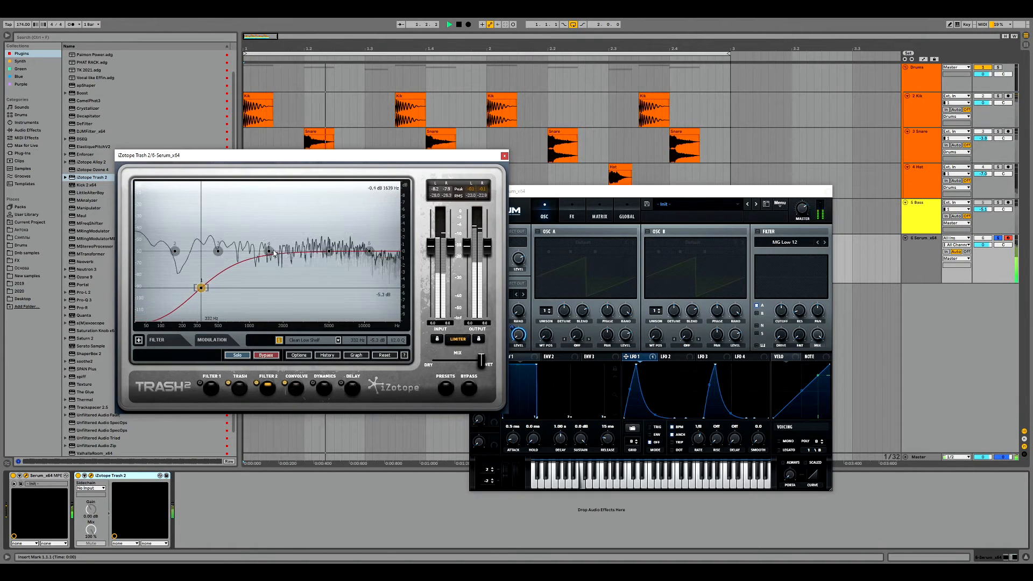
mouse_move(274, 253)
mouse_down()
mouse_move(267, 240)
mouse_move(265, 248)
mouse_up()
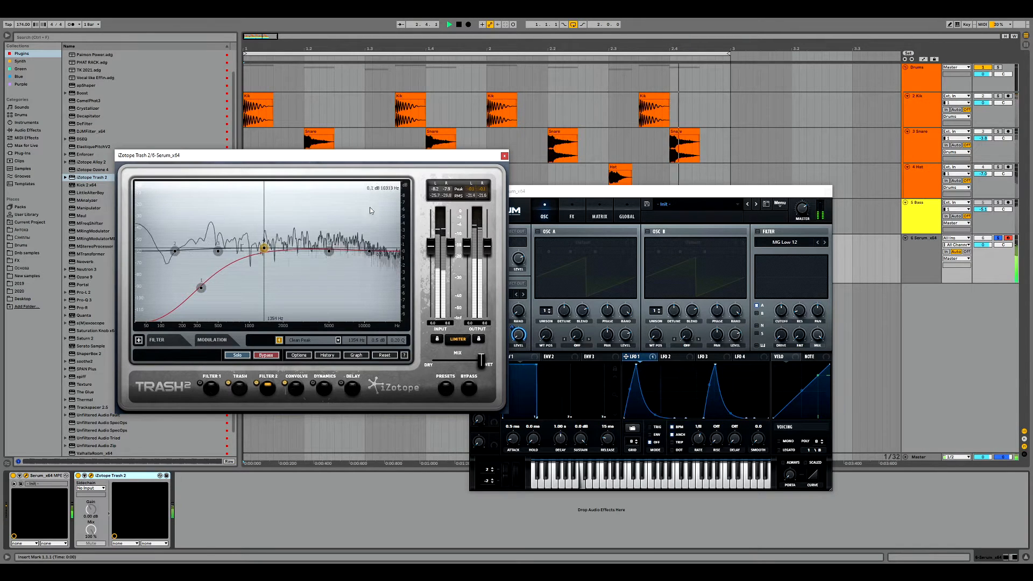
Close the Trash 2 window, add the Wider plug-in after it on the Serum track and play the result
click(503, 156)
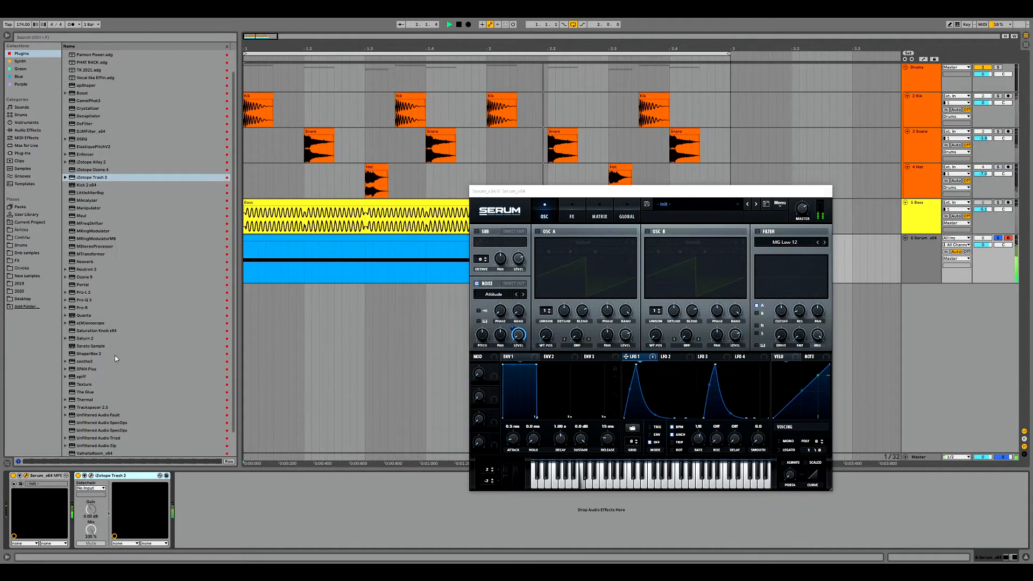
scroll(115, 355, down, 3)
drag(102, 452, 102, 460)
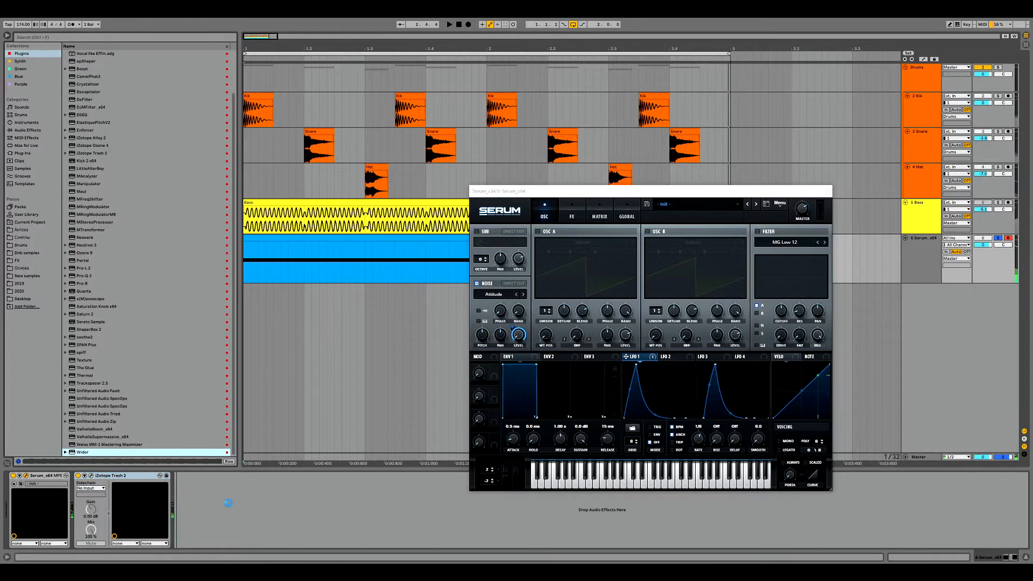
drag(228, 503, 228, 503)
key(space)
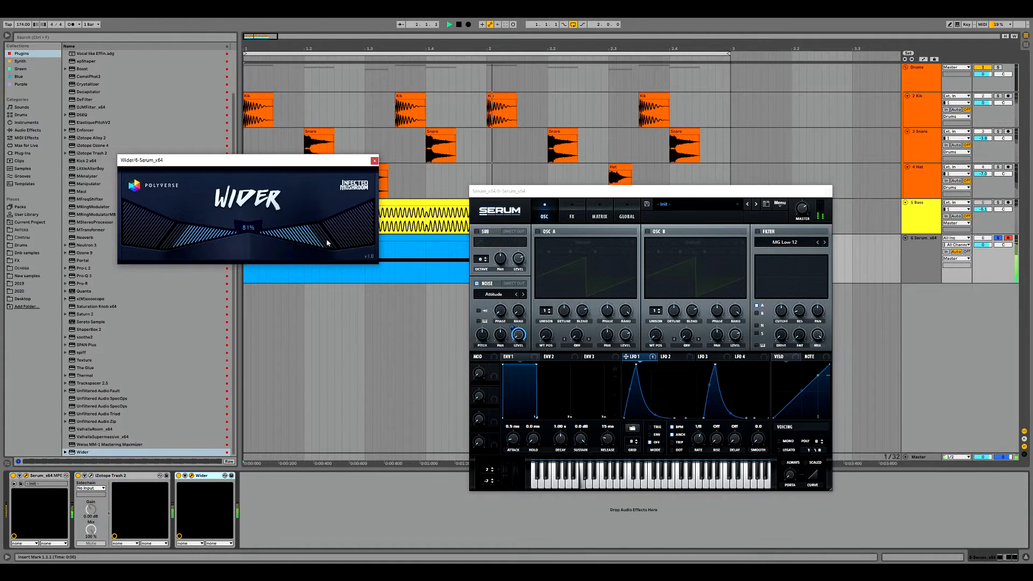
Set Wider's width to about 89% and add EQ Eight after it with a low cut at about 206 Hz
click(28, 69)
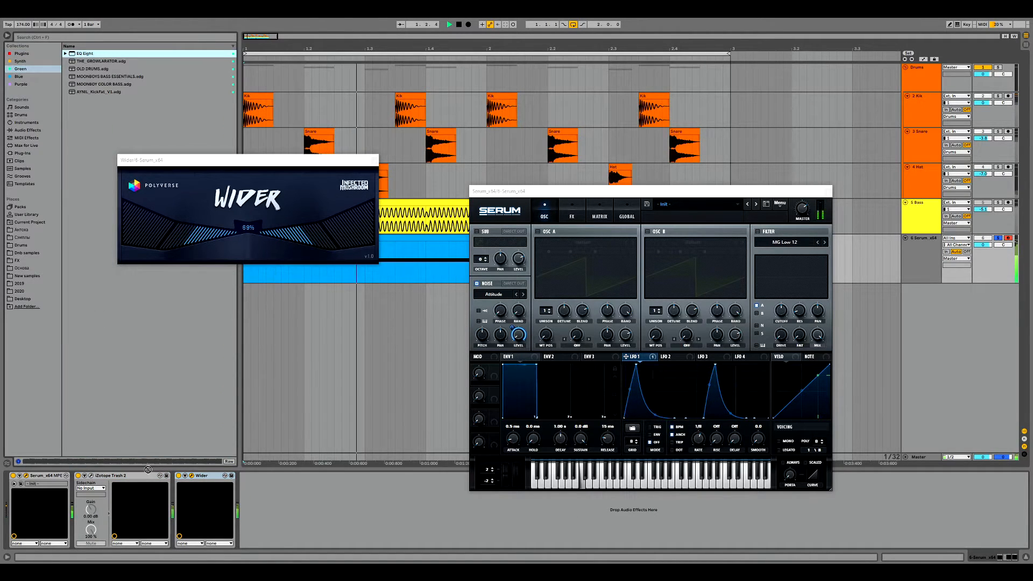
drag(165, 504, 166, 504)
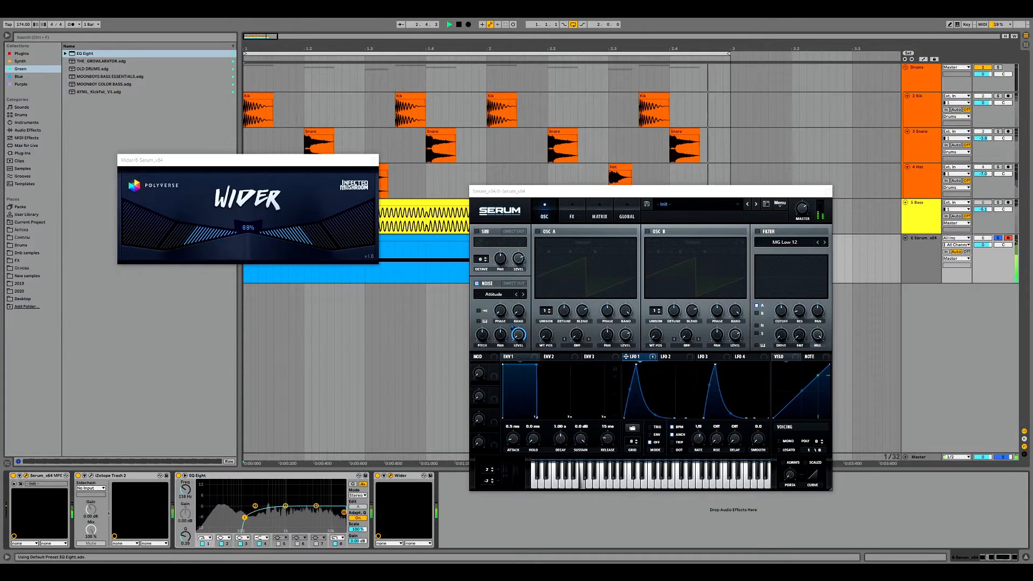
drag(257, 516, 256, 515)
drag(232, 475, 447, 498)
click(373, 160)
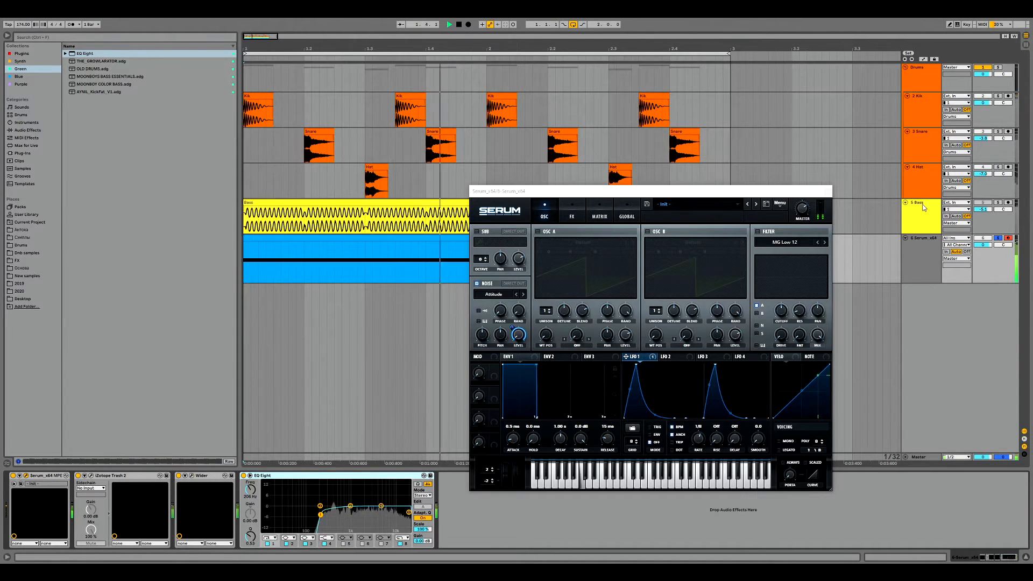
Unsolo the Serum track, listen to it with the drums and bass, and stop playback
click(998, 239)
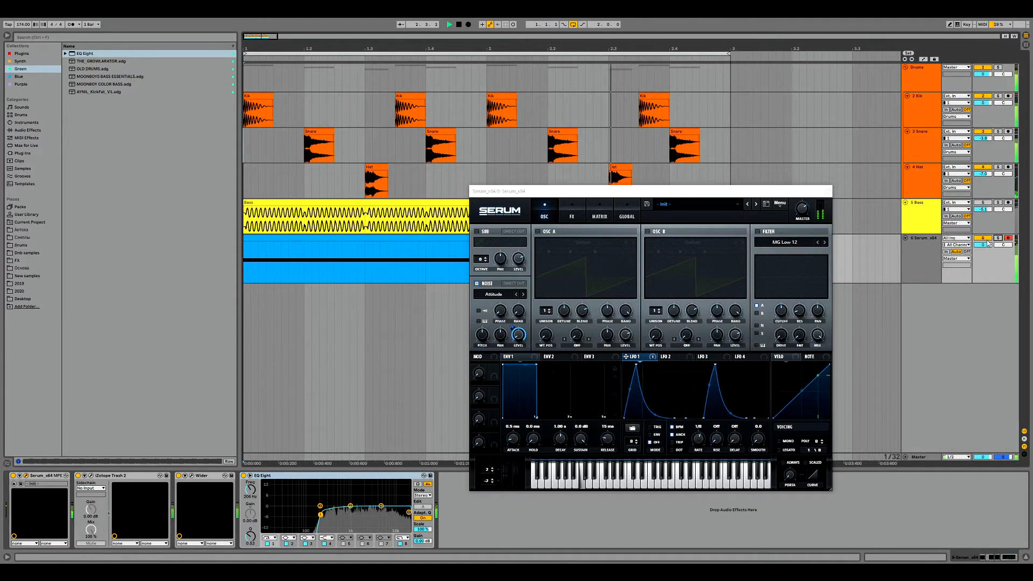
click(924, 247)
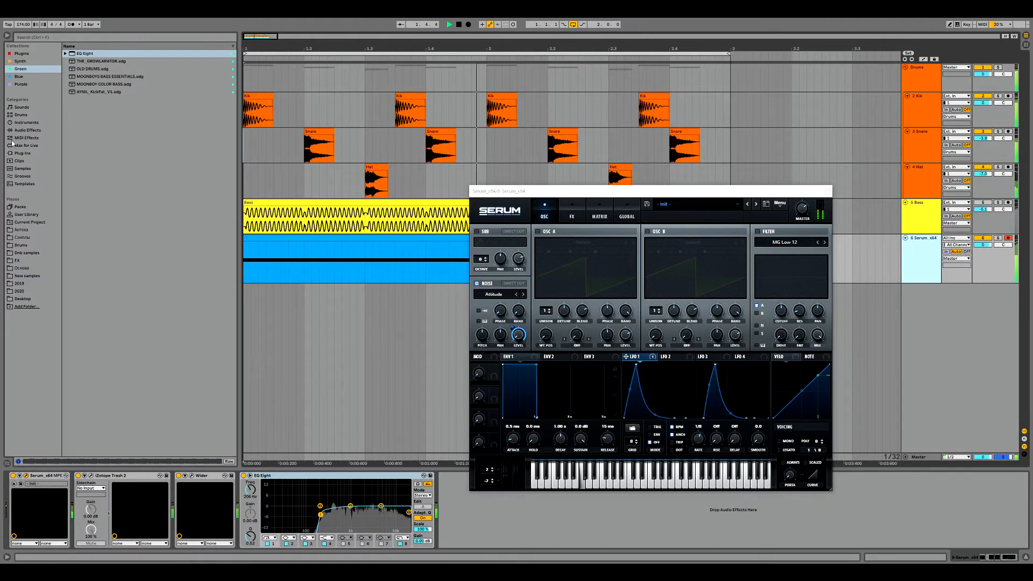
key(space)
Add Ableton's Compressor from the Dynamics effects after EQ Eight and move the Serum window out of the way
click(26, 130)
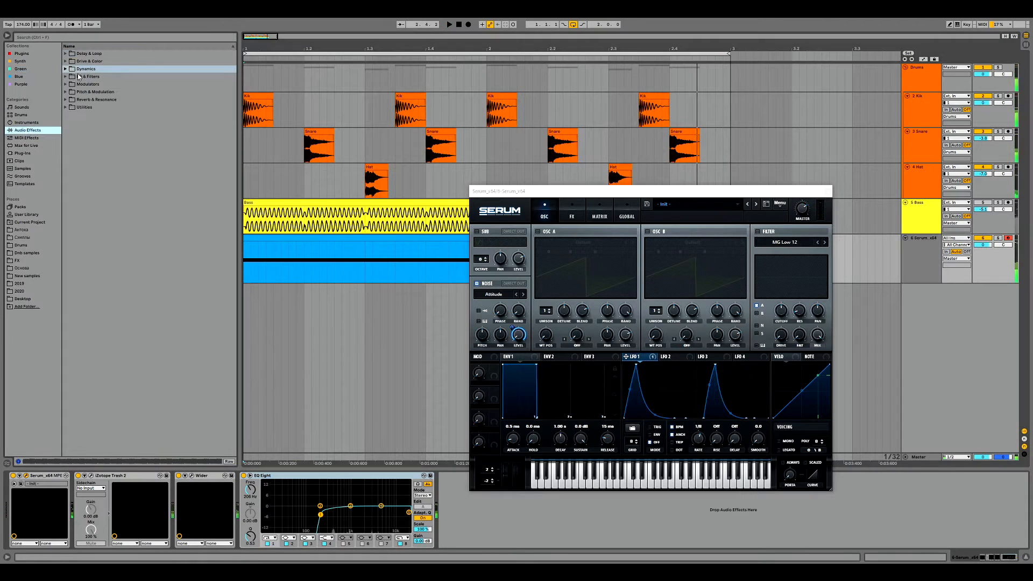
click(83, 69)
drag(62, 70, 64, 70)
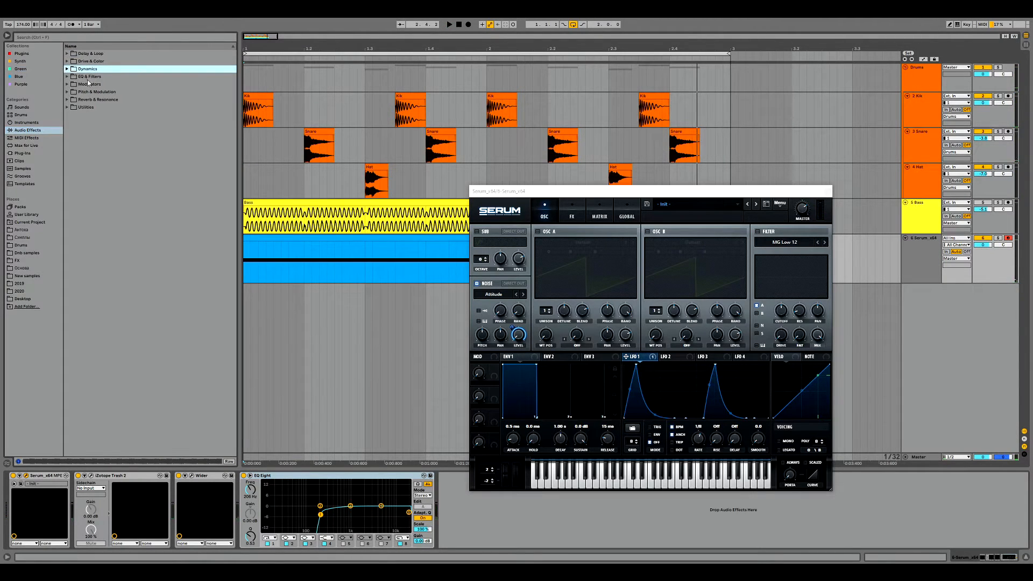
click(67, 69)
key(Down)
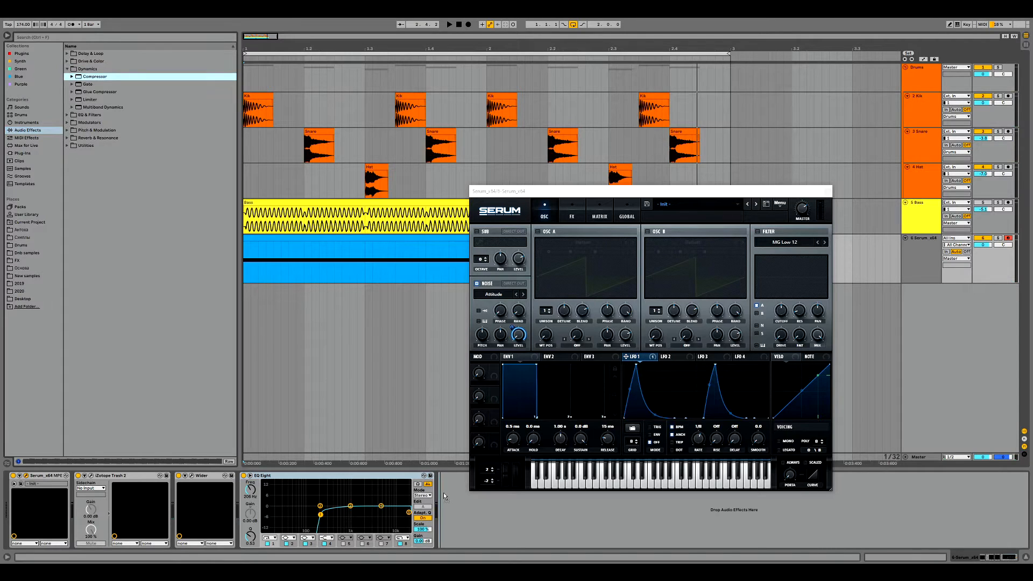
drag(443, 492, 445, 490)
drag(723, 197, 830, 96)
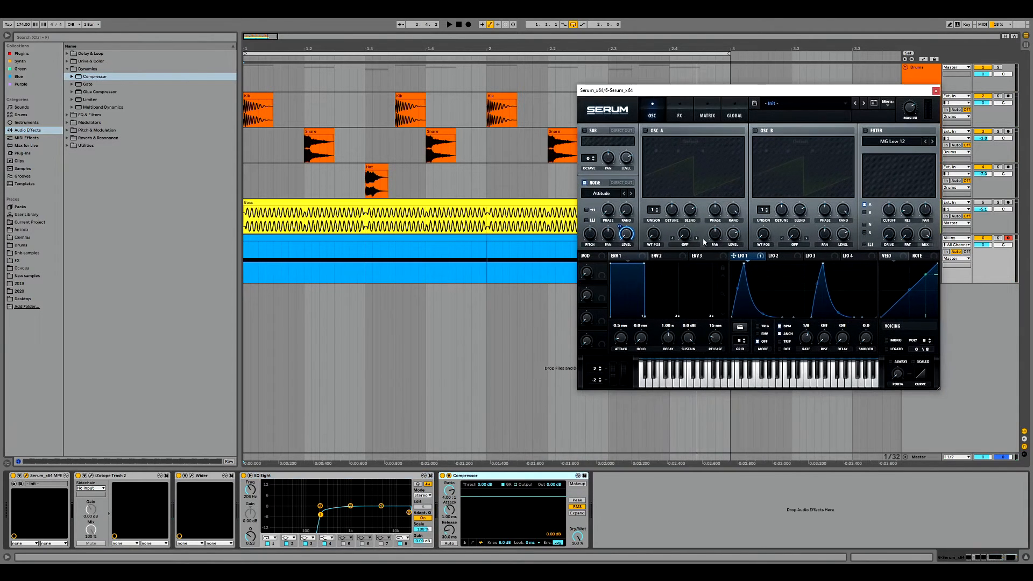
Sidechain the Compressor to the Drums group and lower its threshold to about -23.5 dB during playback
click(452, 482)
click(455, 495)
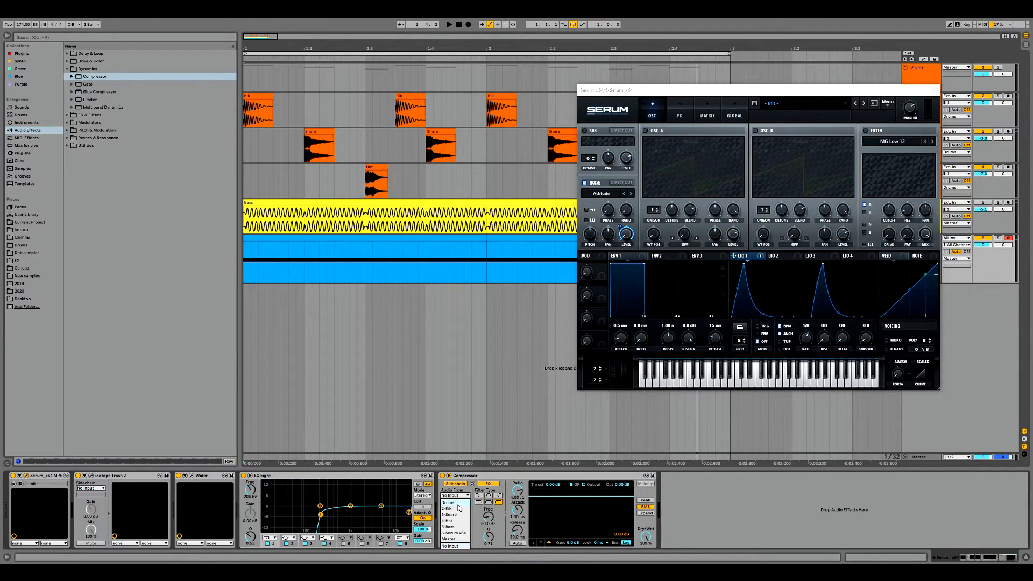
click(460, 502)
key(space)
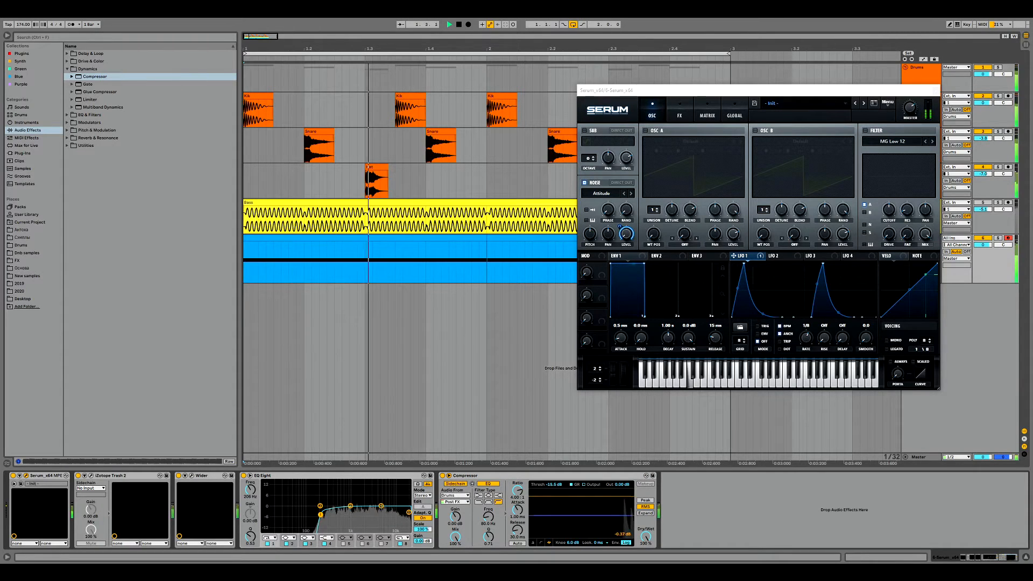
drag(581, 523, 581, 523)
Close the Serum window, solo the Serum track and raise EQ Eight's low cut to about 211 Hz
click(933, 90)
click(998, 238)
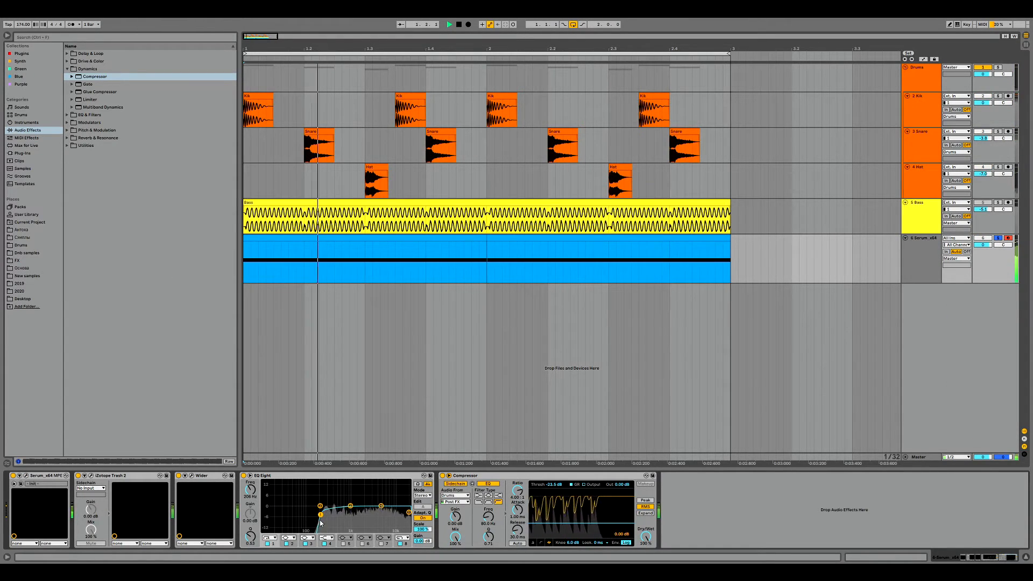
drag(320, 515, 320, 513)
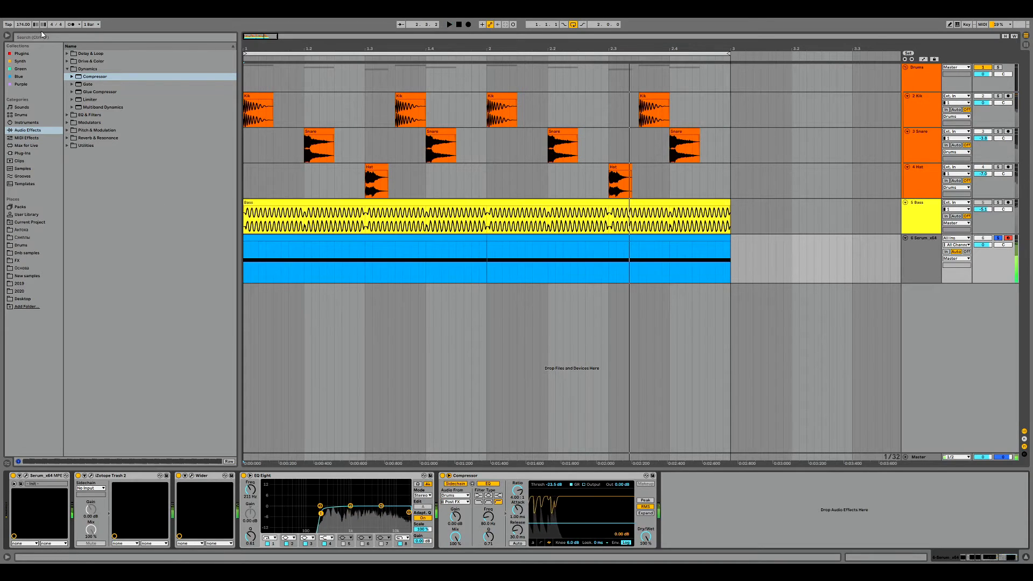
Add CamelPhat3 between Trash 2 and Wider, bypass Trash 2 and play the soloed Serum track
click(30, 56)
drag(86, 76, 172, 494)
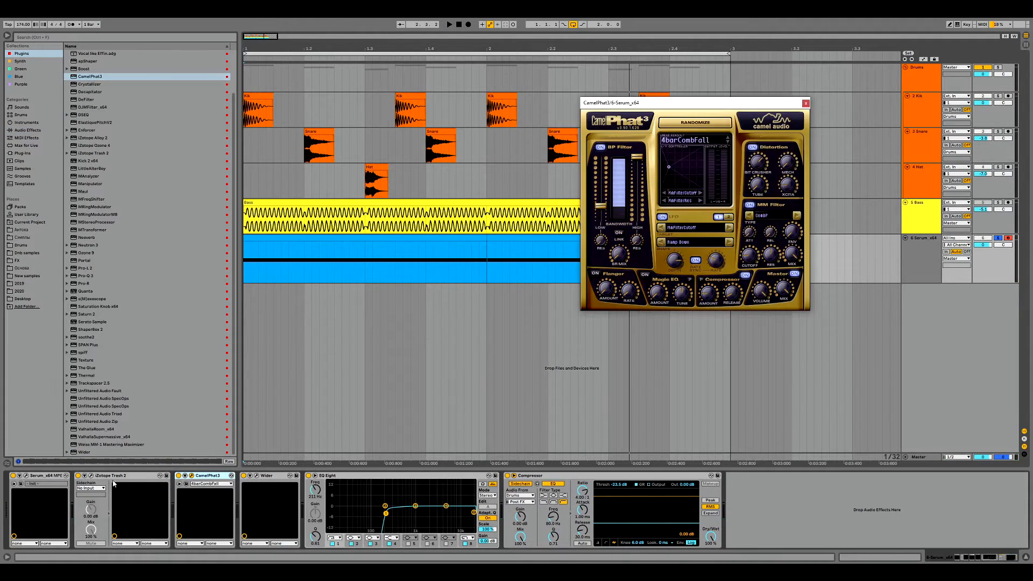
key(space)
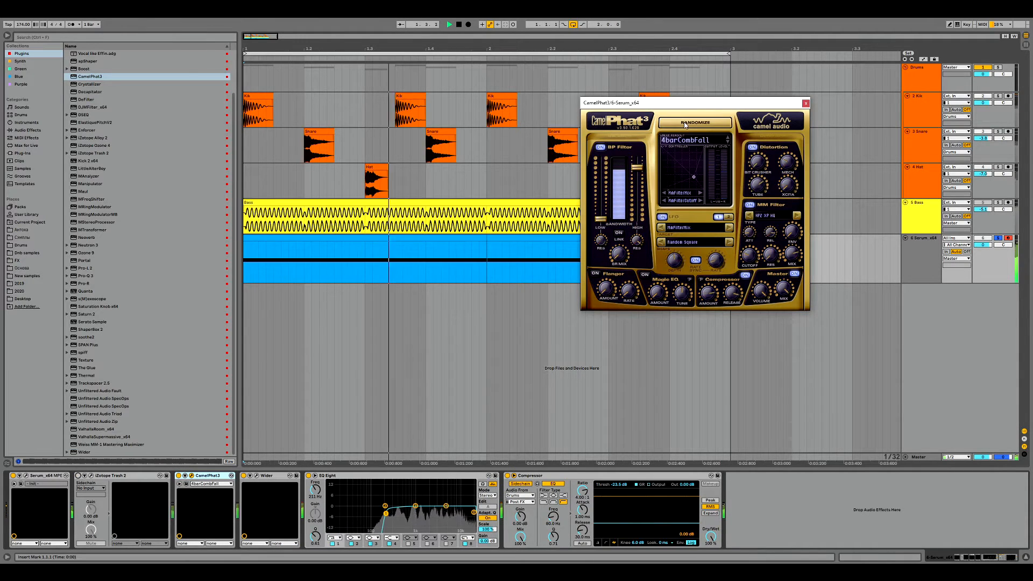
Lower the Serum track's volume, randomize CamelPhat3's settings several times and reduce its master mix
drag(983, 245, 983, 261)
click(713, 124)
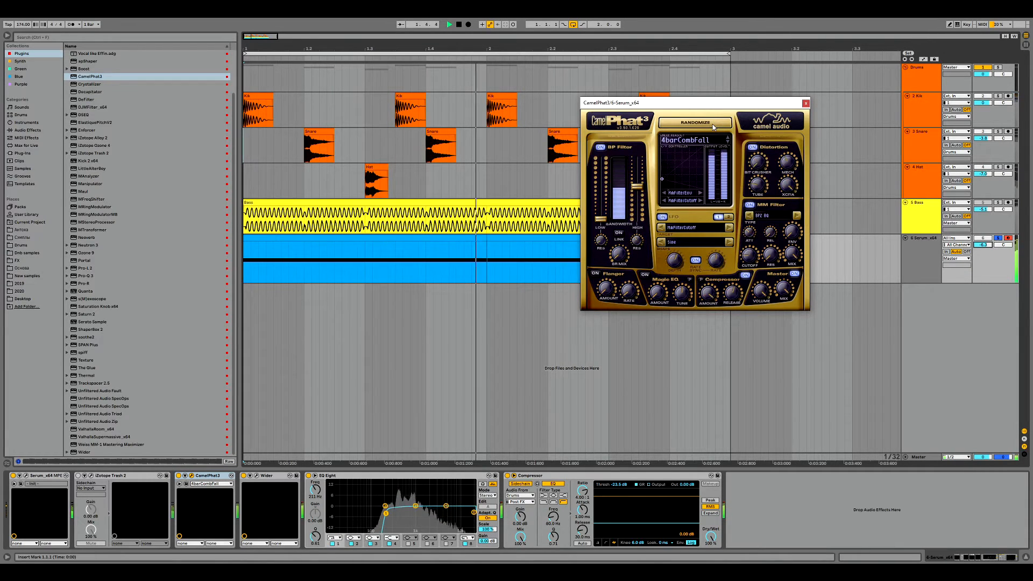
click(713, 124)
click(714, 126)
drag(782, 291, 780, 300)
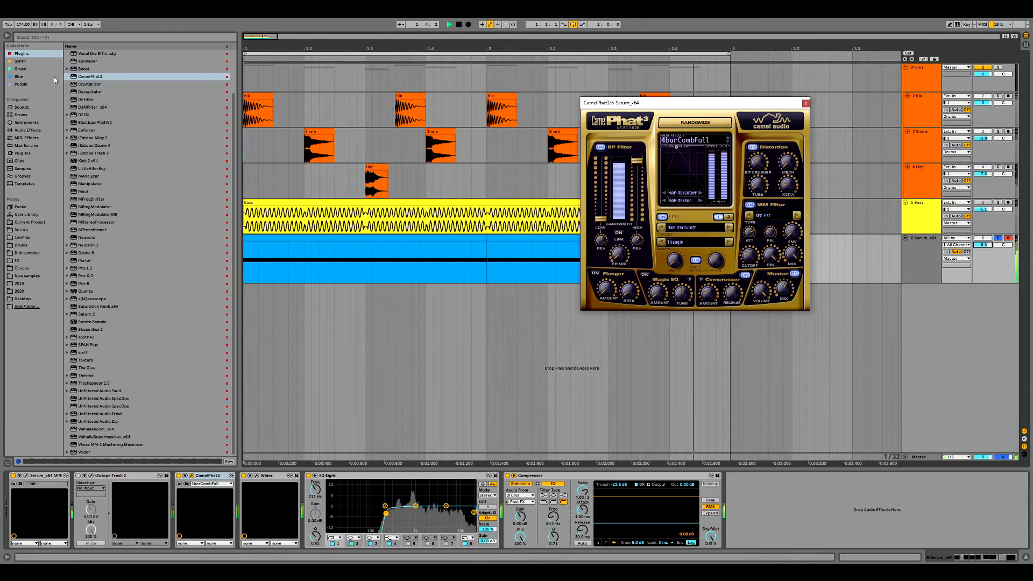
Add soothe2 after Wider, reshape its red band and move it to a lower frequency, and close the soothe2 window
drag(90, 337, 308, 495)
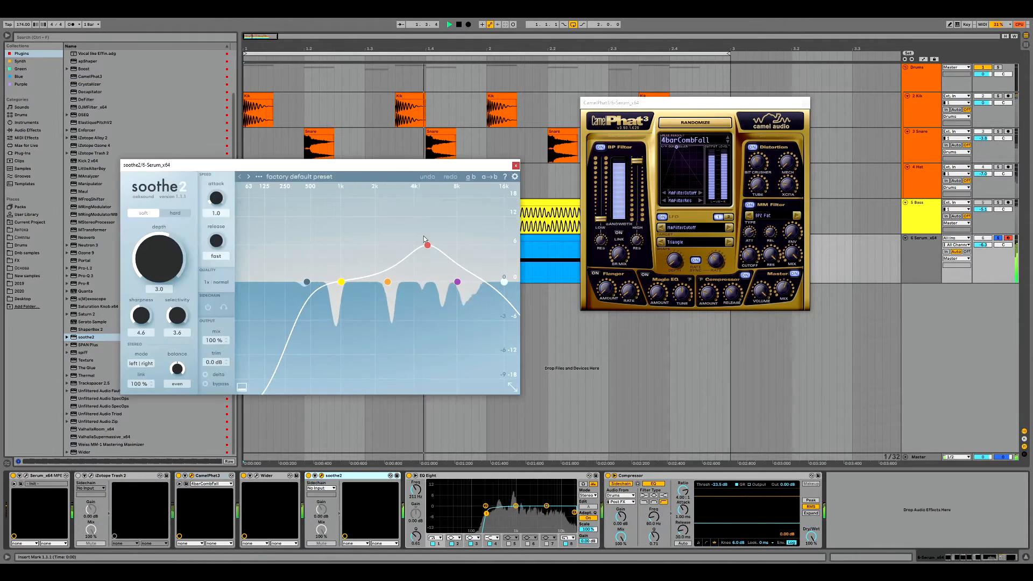
scroll(427, 244, down, 5)
drag(426, 244, 387, 241)
click(515, 166)
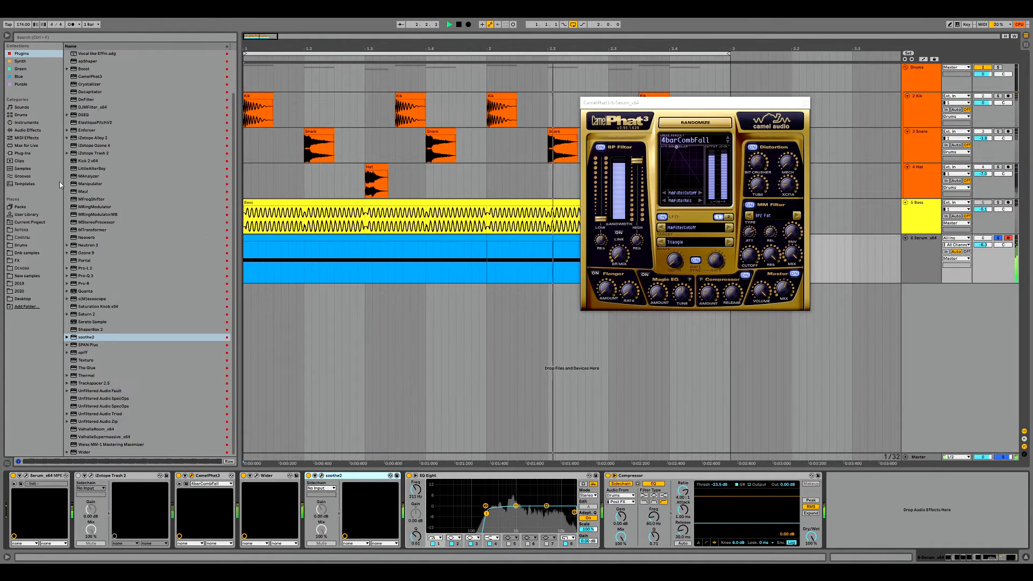
Add Spectral Resonator between CamelPhat3 and Wider with a shorter decay and 37% dry/wet, and boost EQ Eight's upper mids
click(28, 131)
click(67, 69)
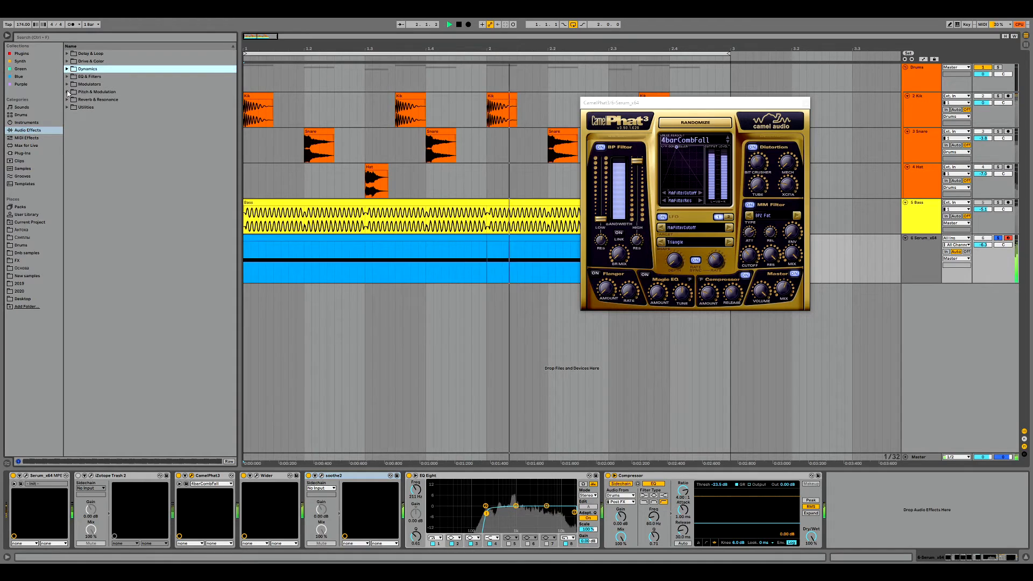
click(68, 99)
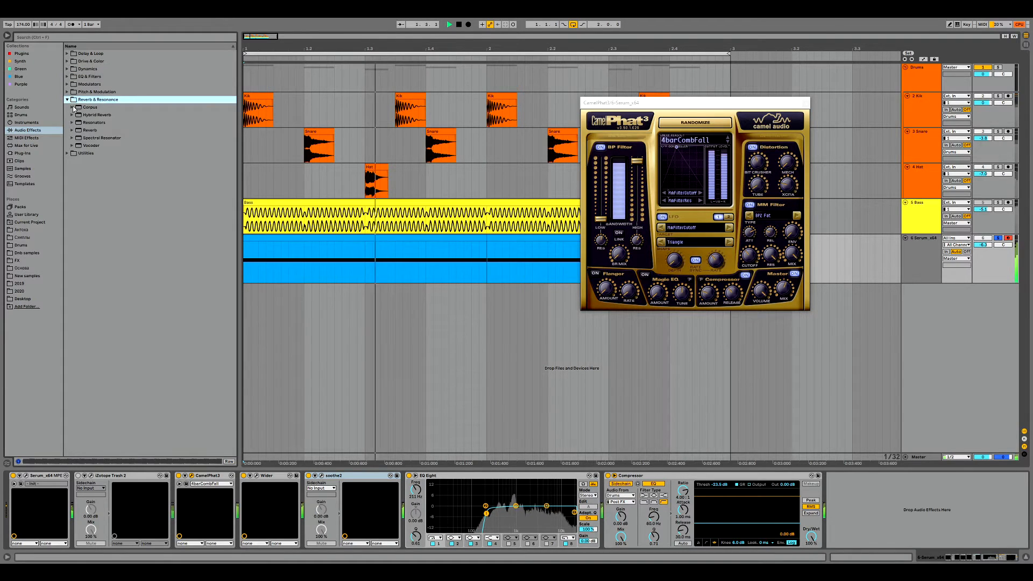
click(74, 132)
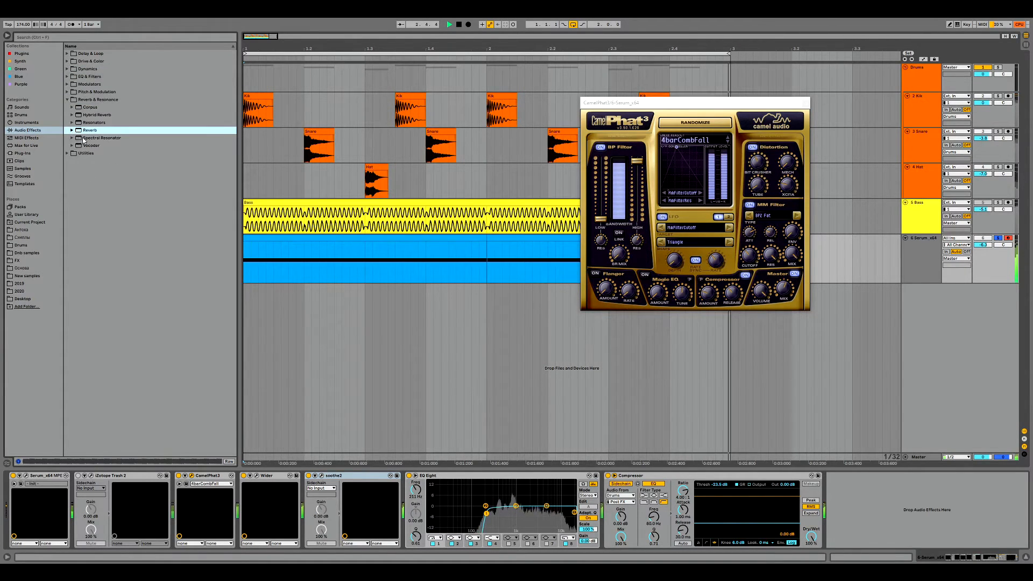
mouse_move(84, 139)
mouse_down()
mouse_move(253, 527)
mouse_move(288, 511)
mouse_move(286, 490)
mouse_up()
drag(306, 491, 306, 501)
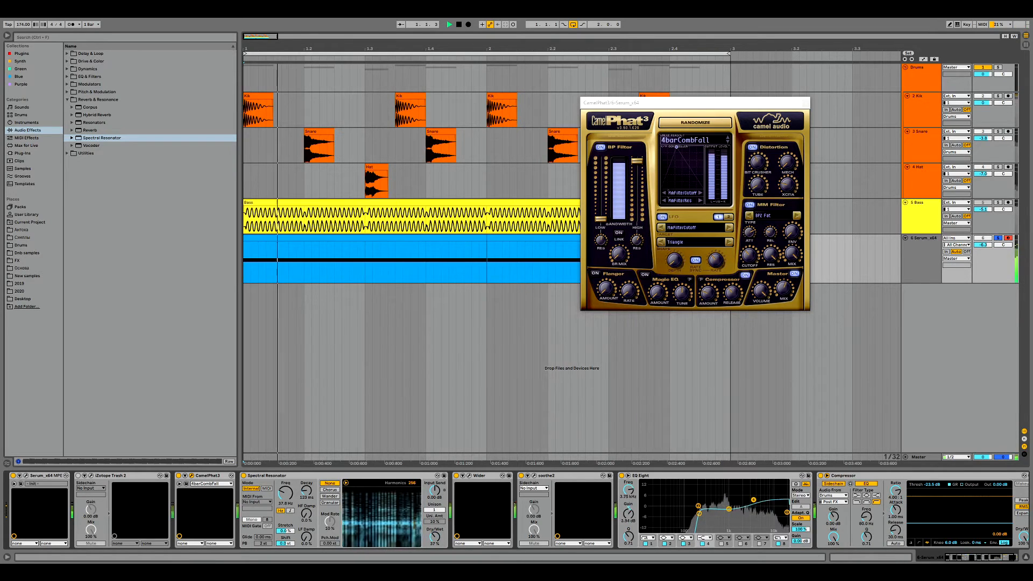
Adjust CamelPhat3's distortion and MM filter cutoff, and set its master mix to about 48%
click(787, 187)
drag(777, 101, 771, 153)
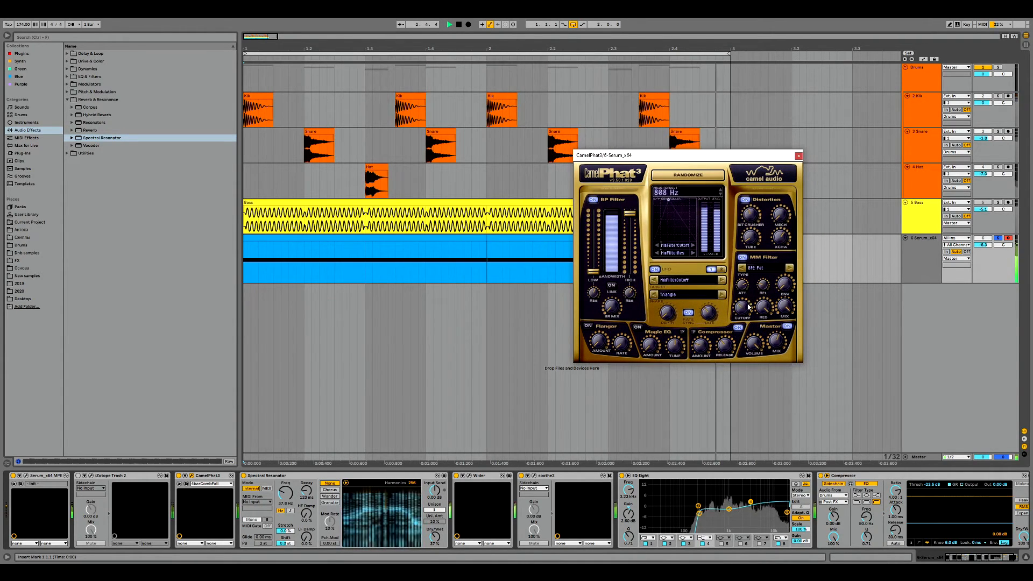
drag(747, 307, 747, 304)
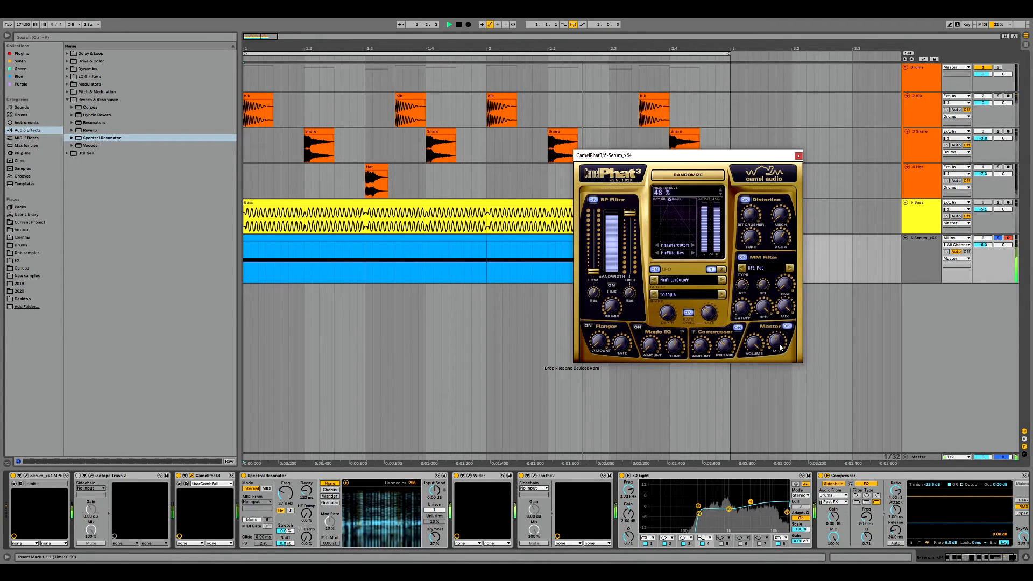
Unsolo the Serum track, set its volume to about -4.8 dB and replay the full loop with the bass
click(998, 237)
drag(982, 245, 983, 240)
key(space)
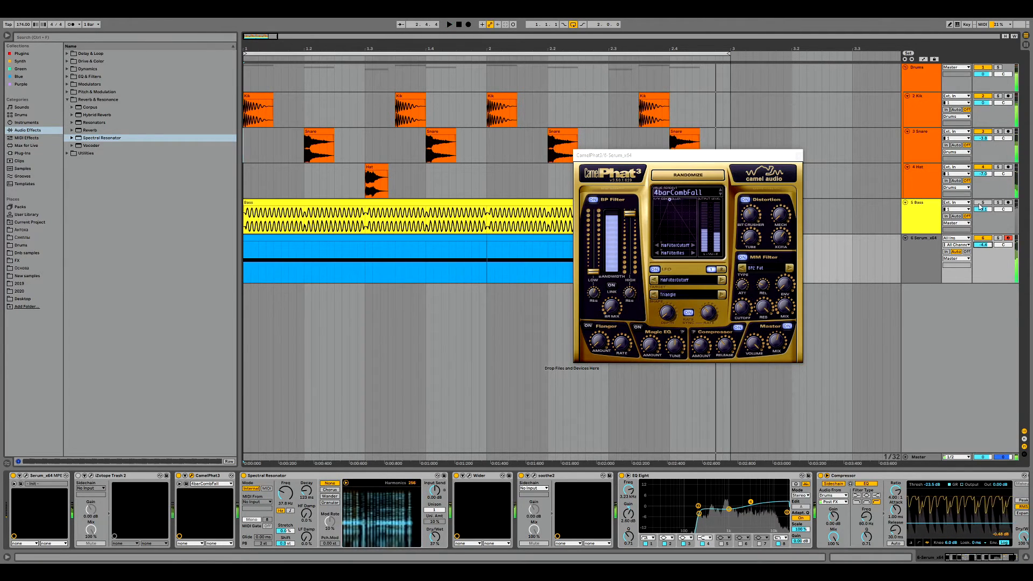
click(253, 223)
key(space)
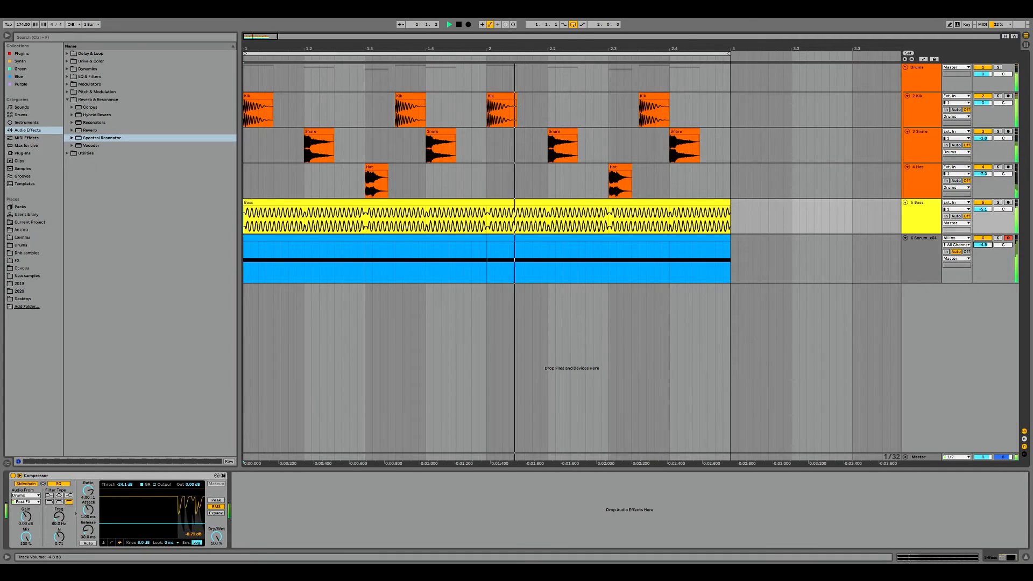
Reopen Wider on the Serum track, set its width to about 92%, and randomize CamelPhat3 several more times
click(915, 254)
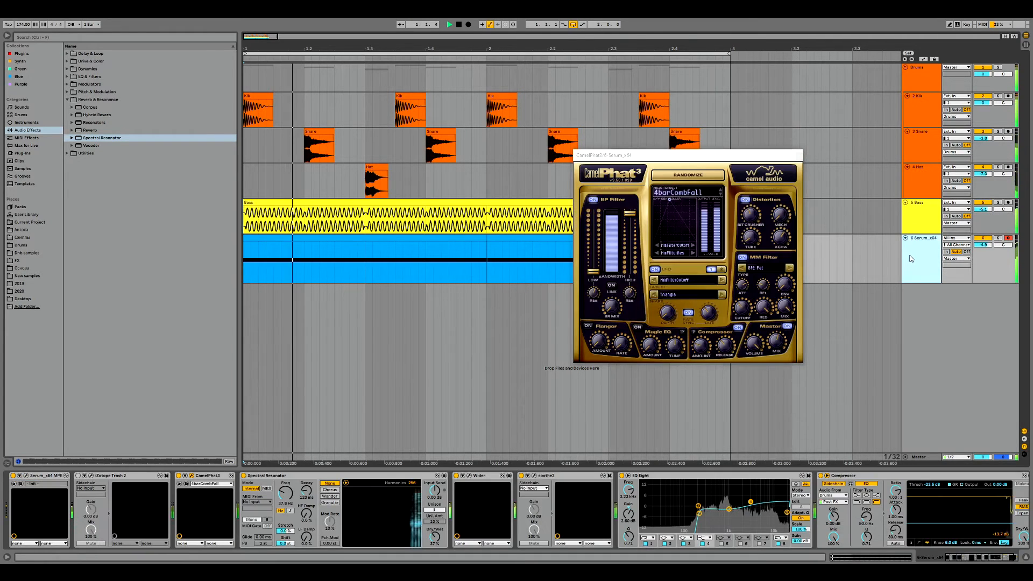
click(469, 476)
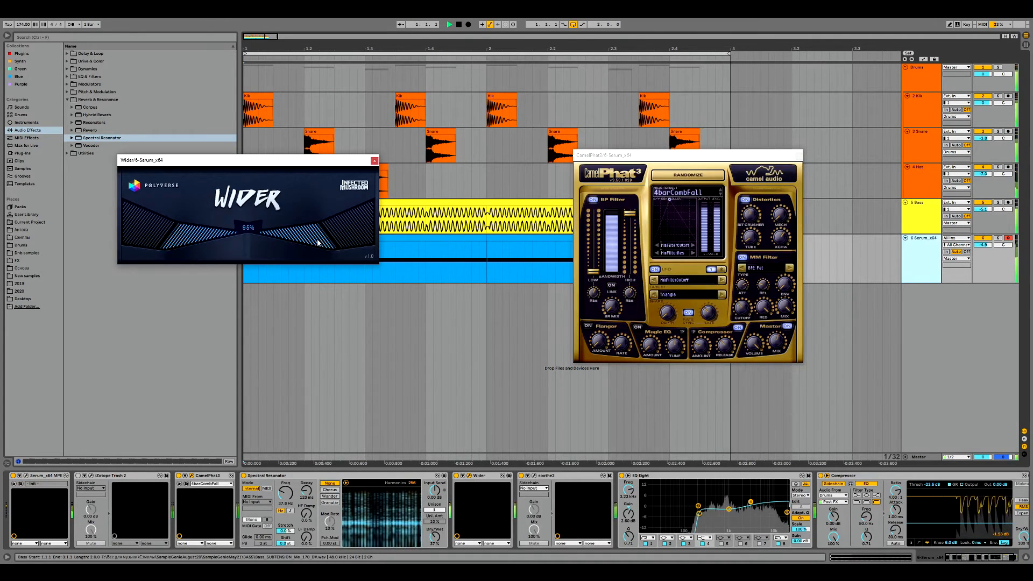
click(688, 175)
click(694, 176)
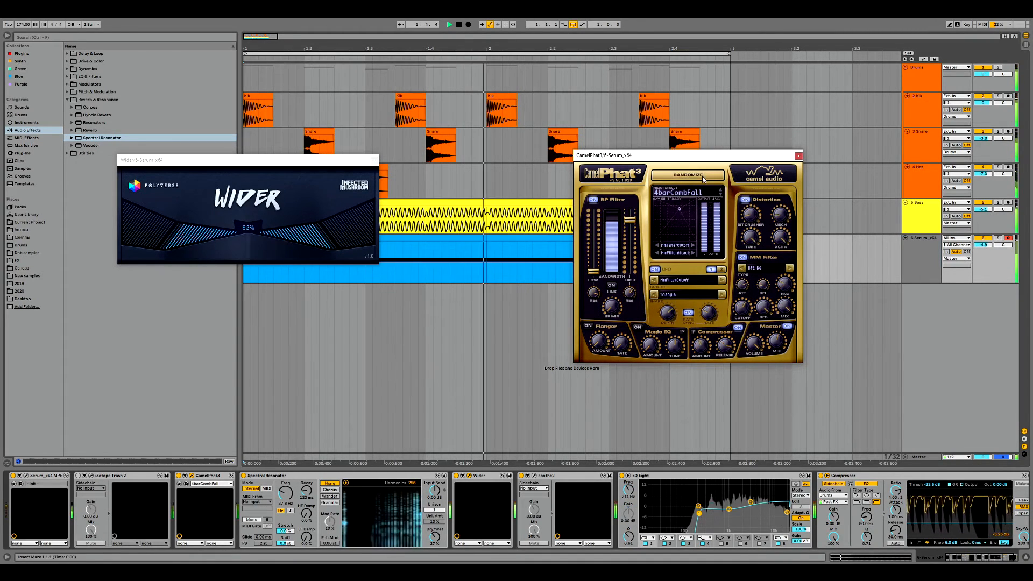
click(704, 177)
click(703, 177)
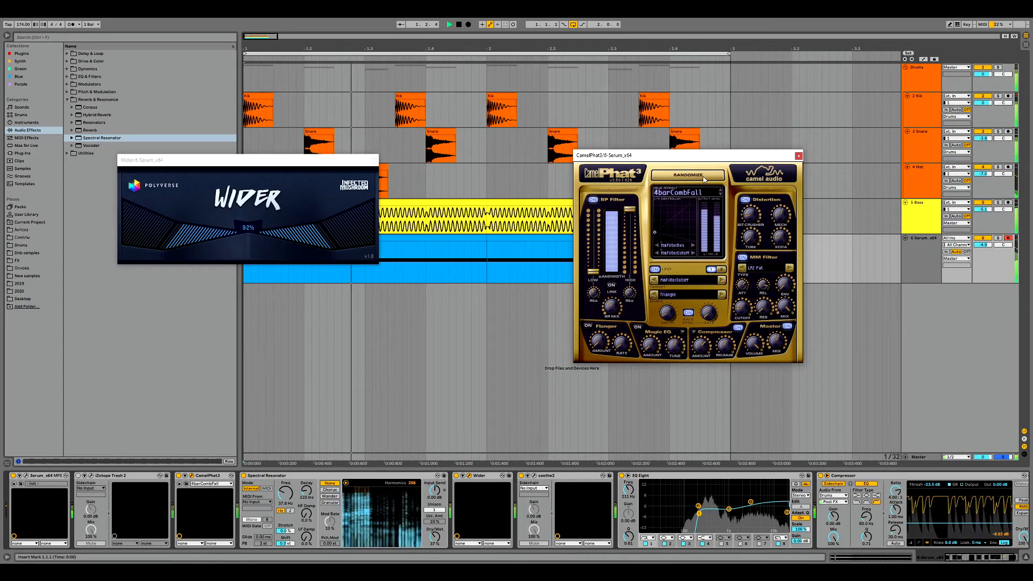
Close both plug-in windows, bypass CamelPhat3 and Spectral Resonator, and replay the Serum track soloed
click(799, 156)
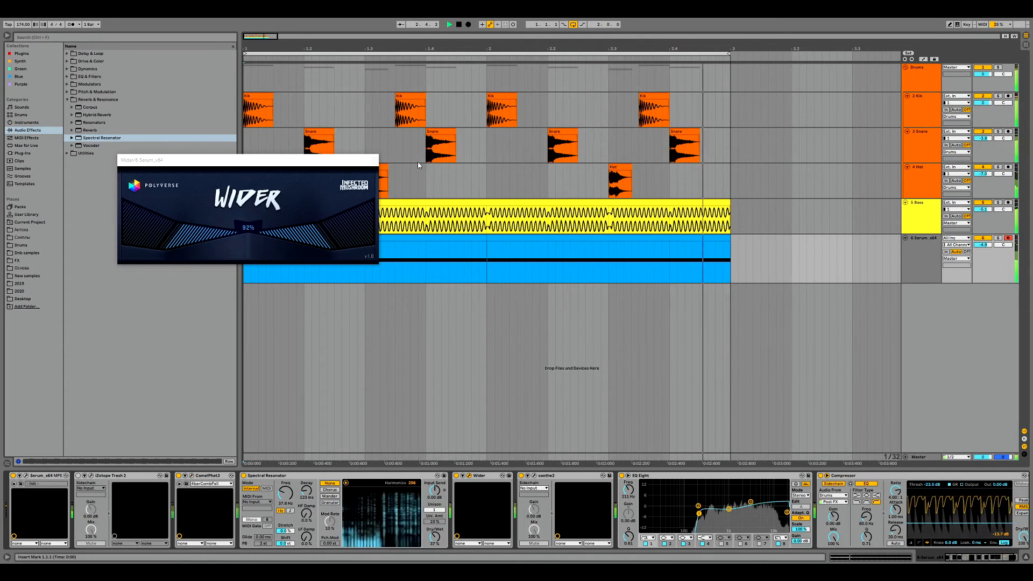
click(374, 160)
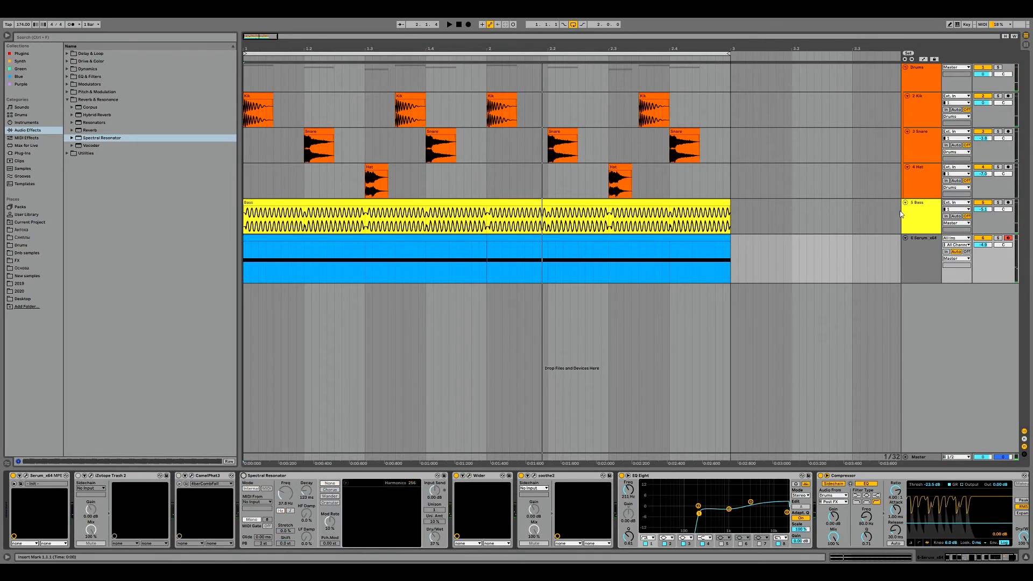
click(998, 239)
click(999, 238)
key(space)
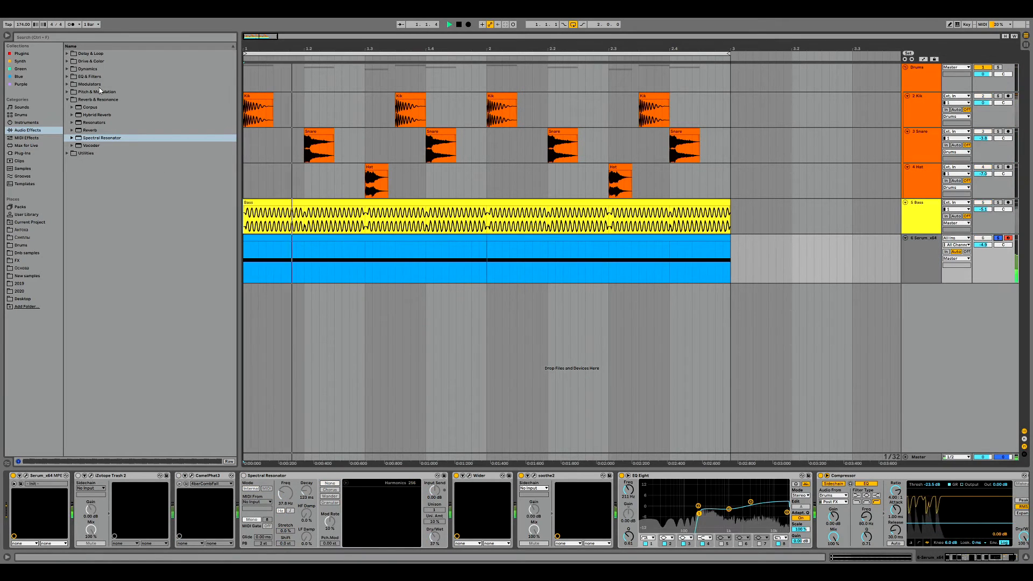
Find Multipass among the kiloHearts VST plug-ins and insert it on the Serum track between Spectral Resonator and Wider
click(31, 53)
click(27, 130)
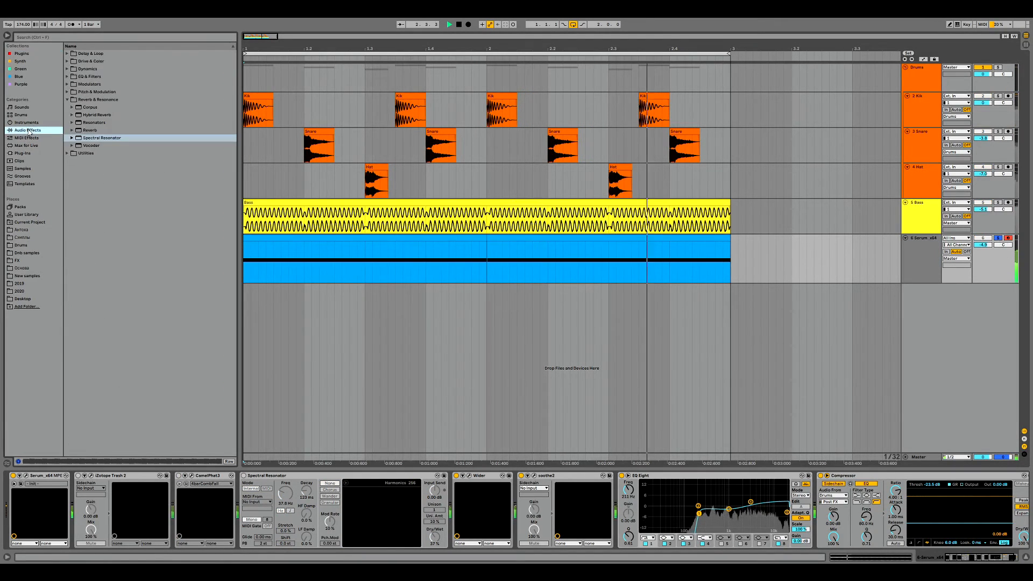
click(67, 100)
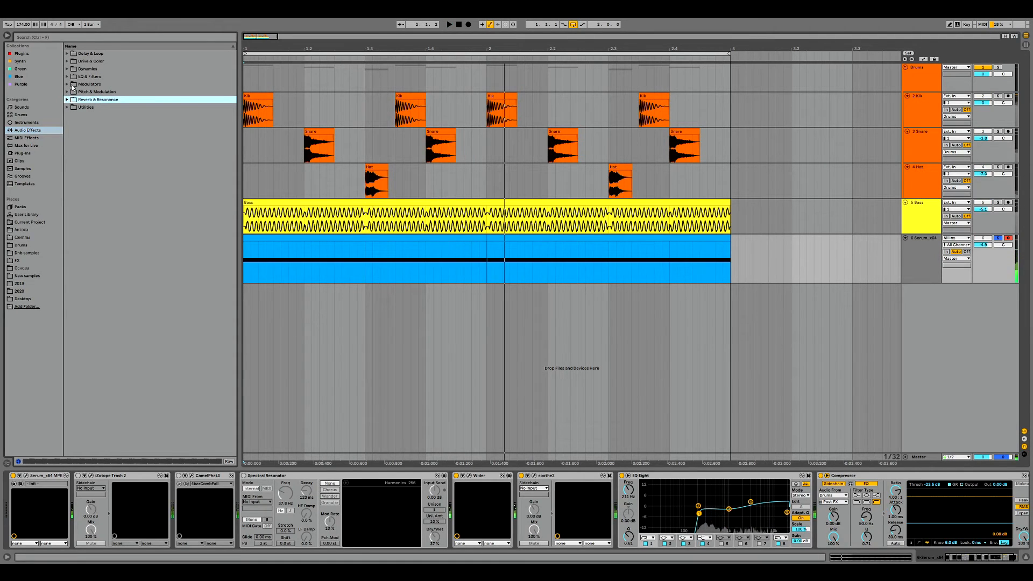
click(30, 153)
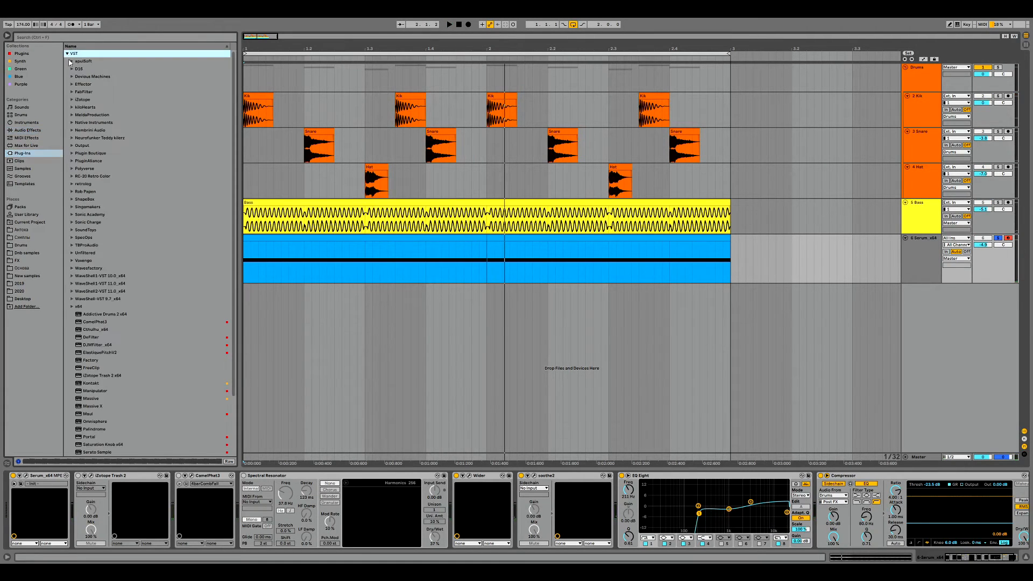
click(71, 107)
scroll(178, 250, down, 2)
drag(97, 343, 490, 512)
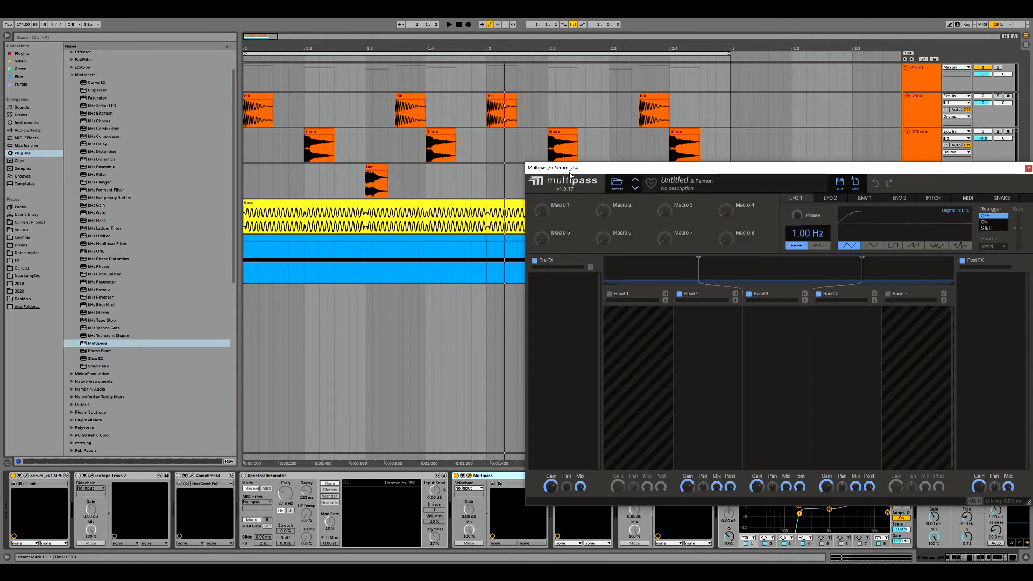
Browse Multipass's factory Rythmic presets, load 246 Delay and play the soloed Serum track through it
click(617, 185)
click(551, 325)
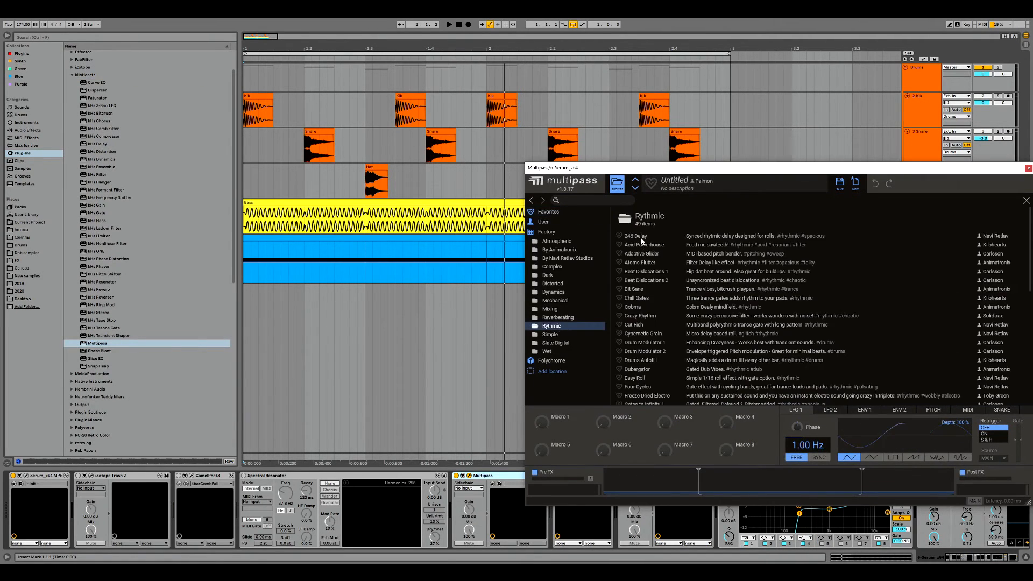
click(635, 236)
drag(677, 168, 407, 208)
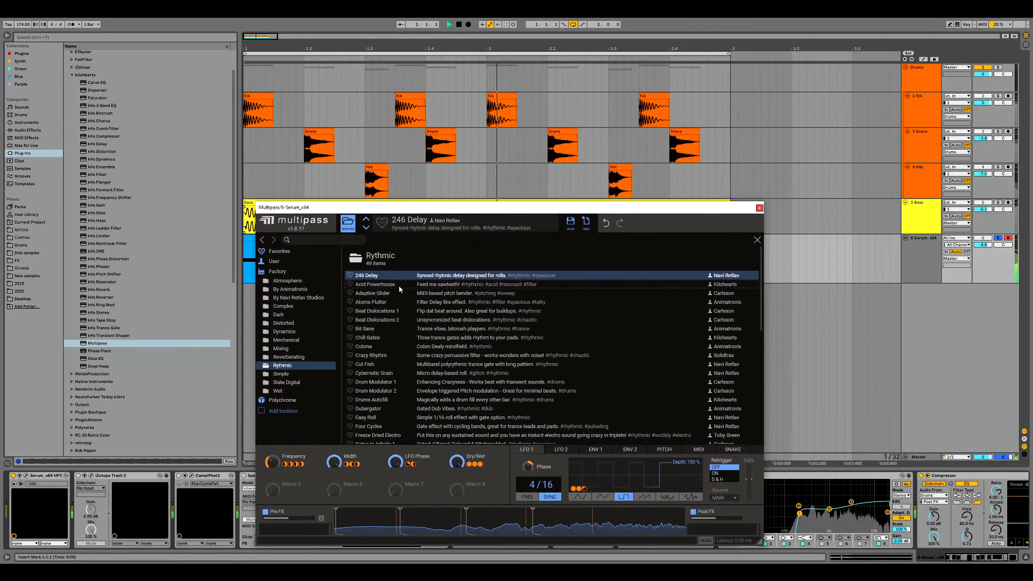
Audition the Rythmic presets in turn from Acid Powerhouse through Cut Fish, including Beat Dislocations, Bit Sane, Cobma and Crazy Rhythm
click(396, 285)
click(390, 294)
scroll(390, 293, down, 1)
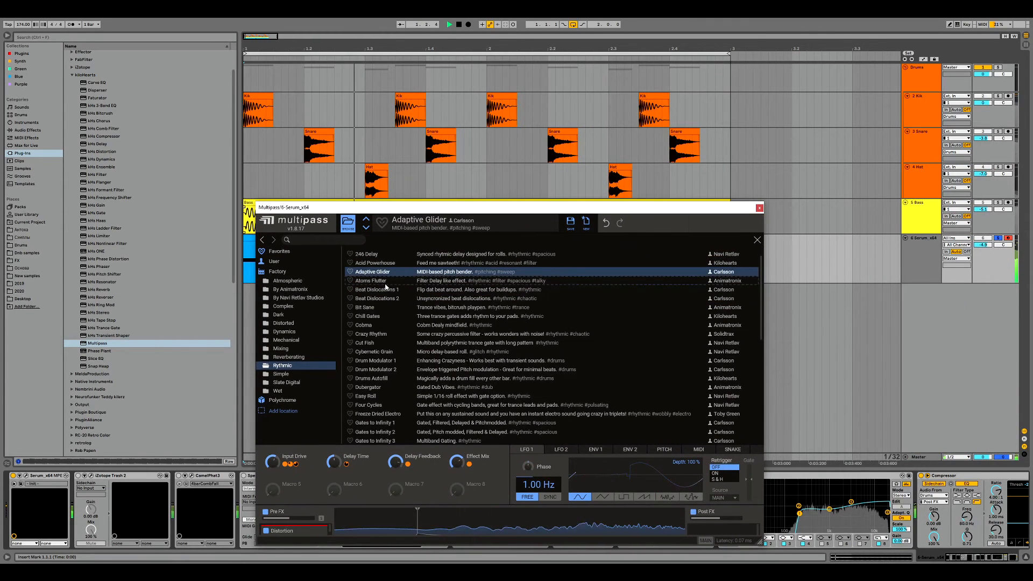
click(385, 283)
click(385, 290)
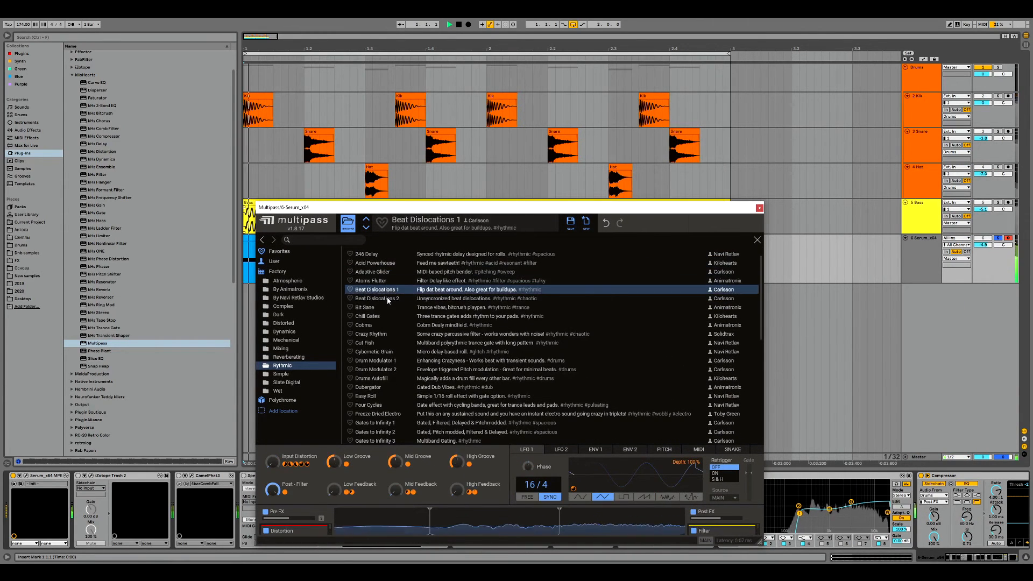
click(386, 297)
click(383, 305)
scroll(381, 301, down, 1)
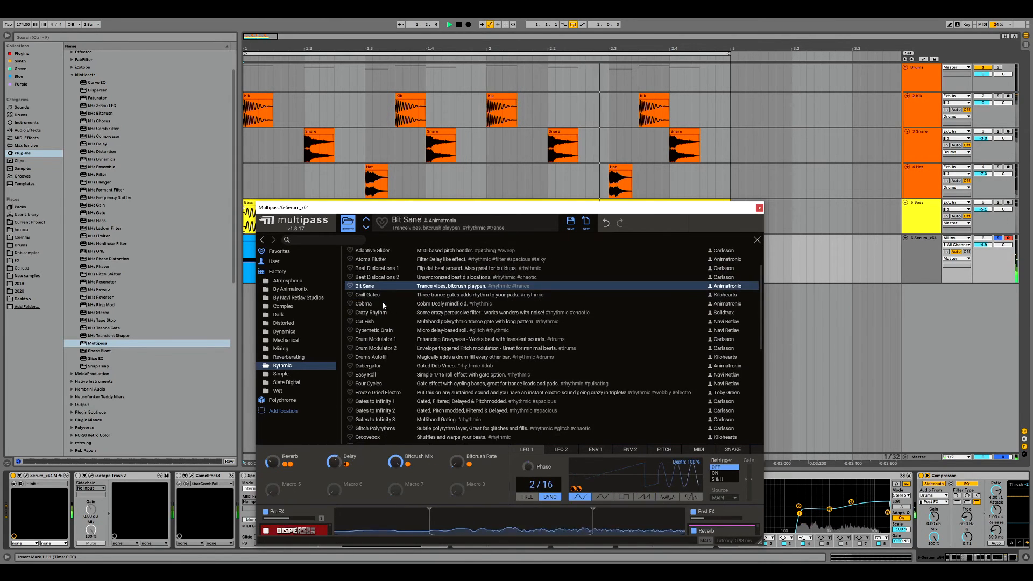
click(381, 296)
click(382, 304)
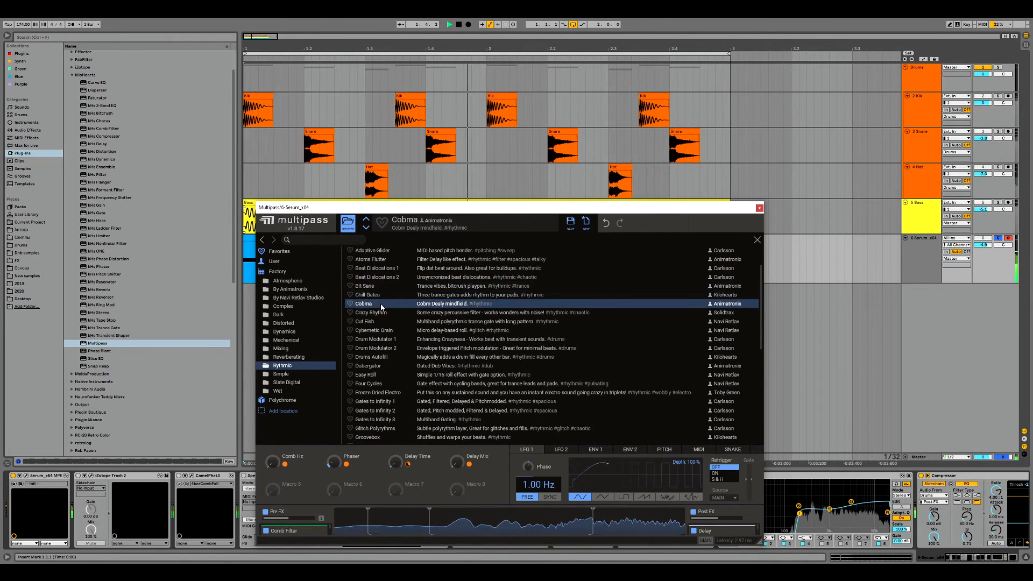
click(381, 313)
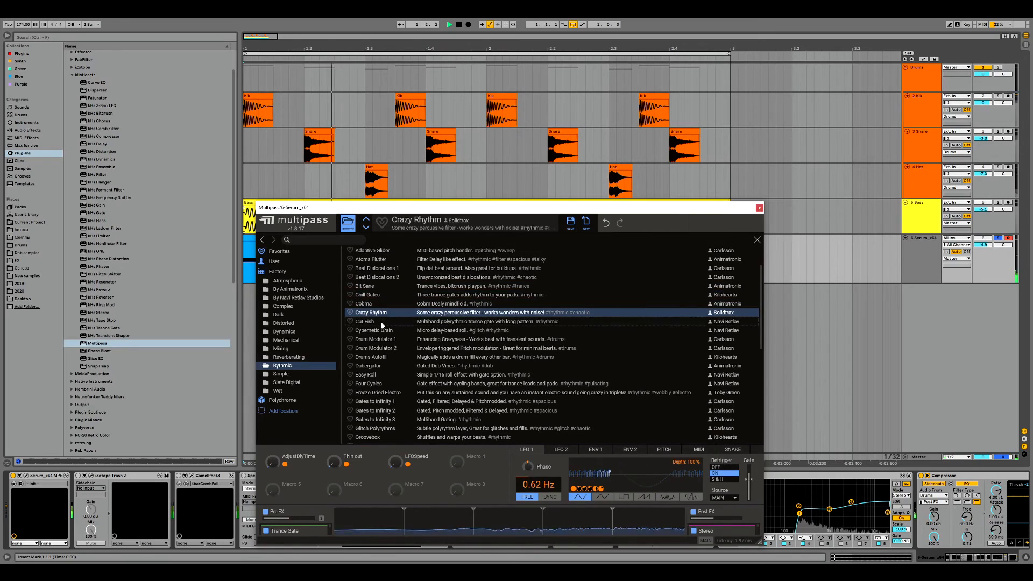
click(371, 322)
Load the Cybernetic Grain preset in Multipass, close the preset browser and adjust the Post FX mix
drag(475, 210, 521, 110)
click(421, 231)
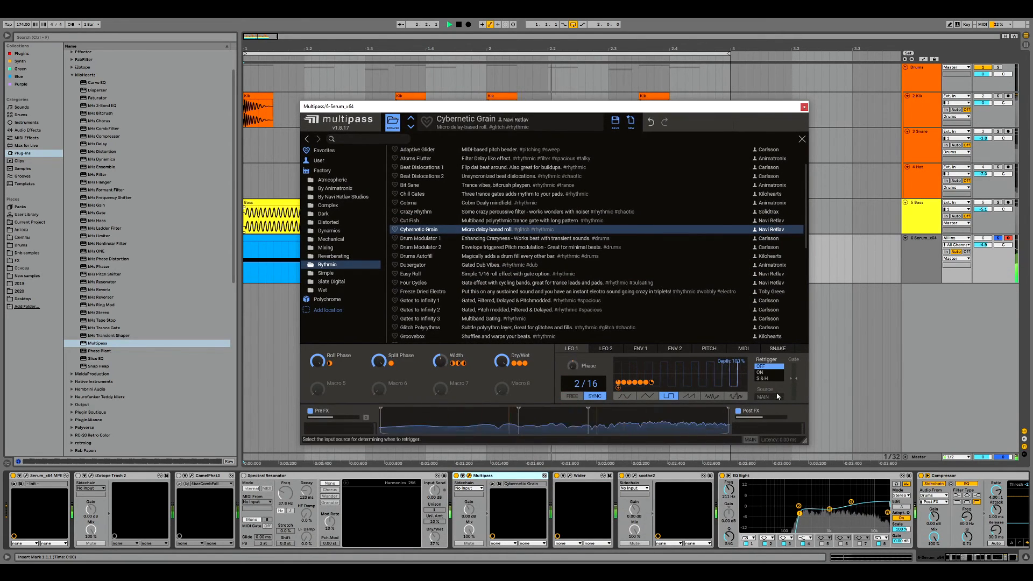
click(392, 123)
drag(783, 425, 783, 494)
drag(783, 425, 784, 473)
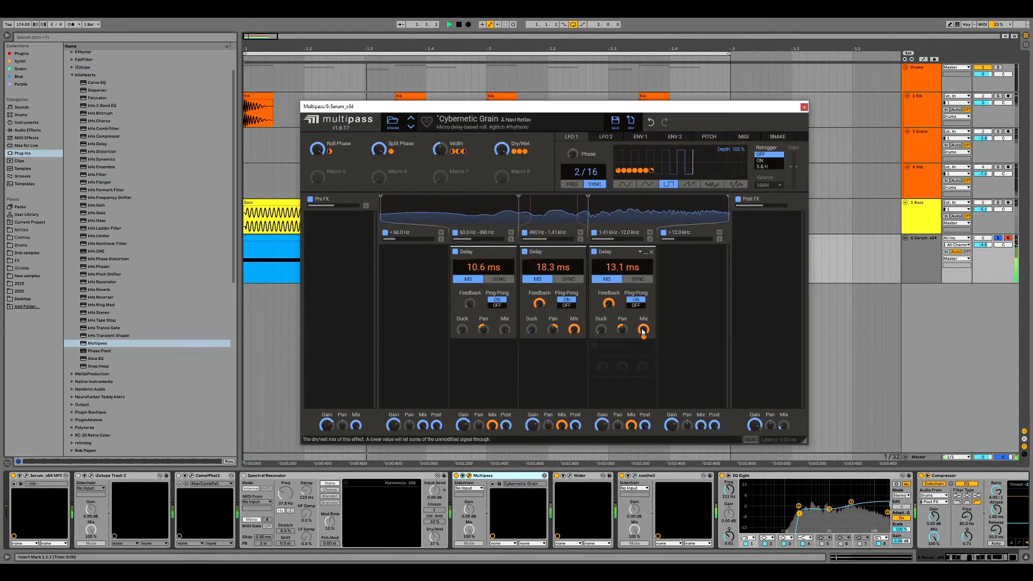
Unsolo the Serum track and set its volume to about -4.5 dB within the full loop
click(997, 238)
drag(983, 245, 983, 241)
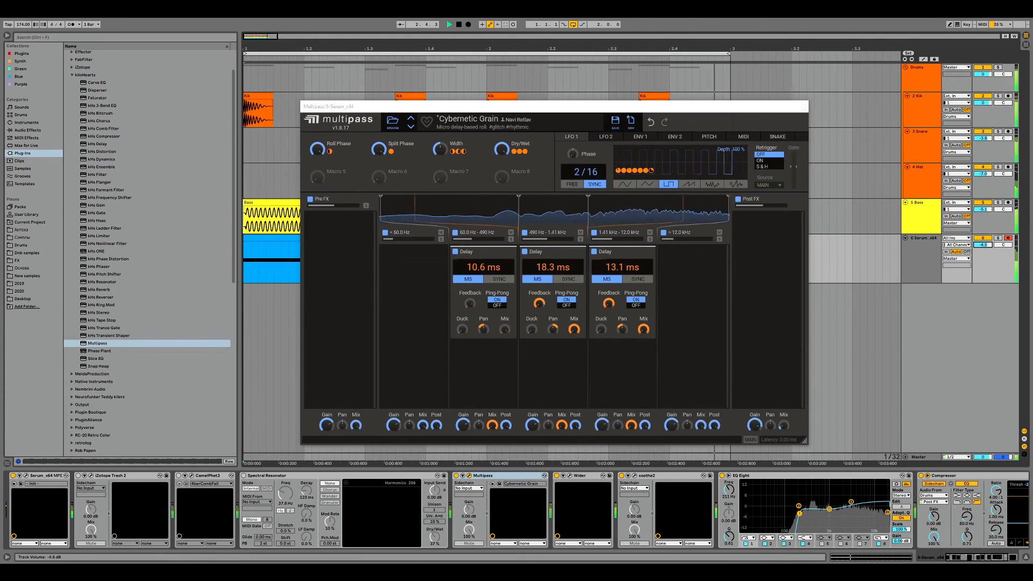
Open Serum, replay the loop and change the noise oscillator sample to Must Kill from the Cymatics Shapeshift folder
click(26, 475)
drag(768, 91, 495, 158)
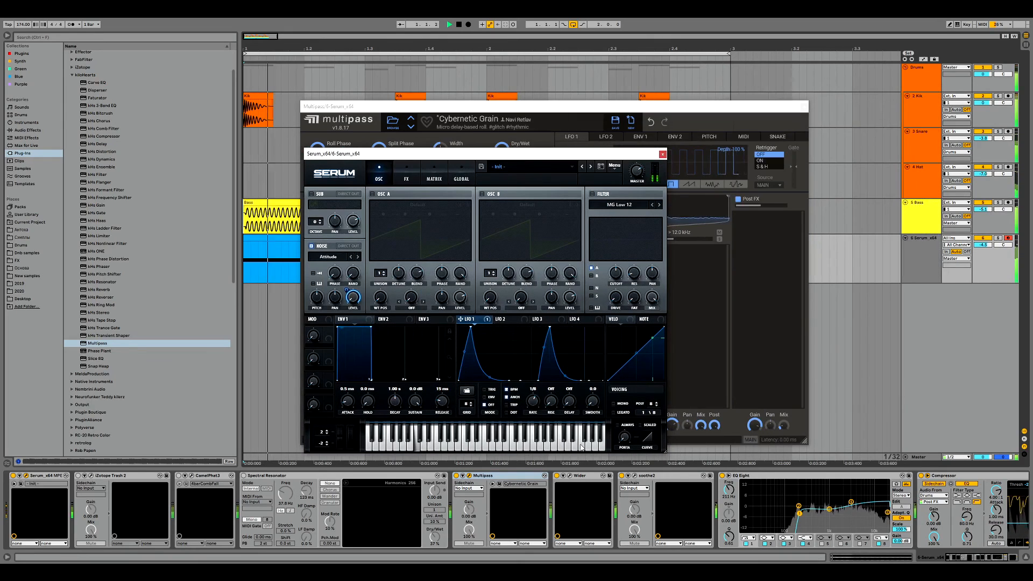
key(space)
key(space)
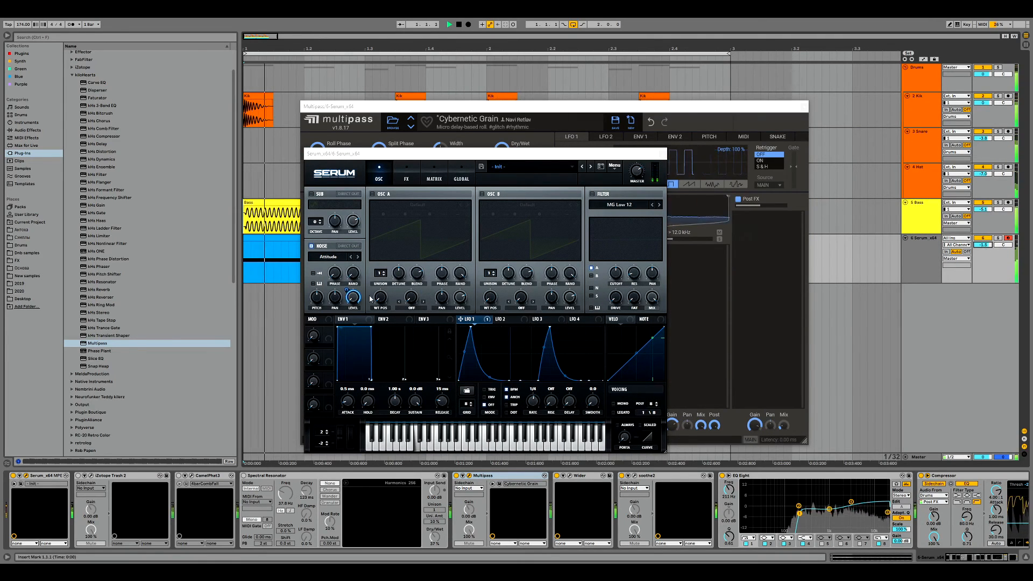
click(352, 259)
mouse_move(377, 292)
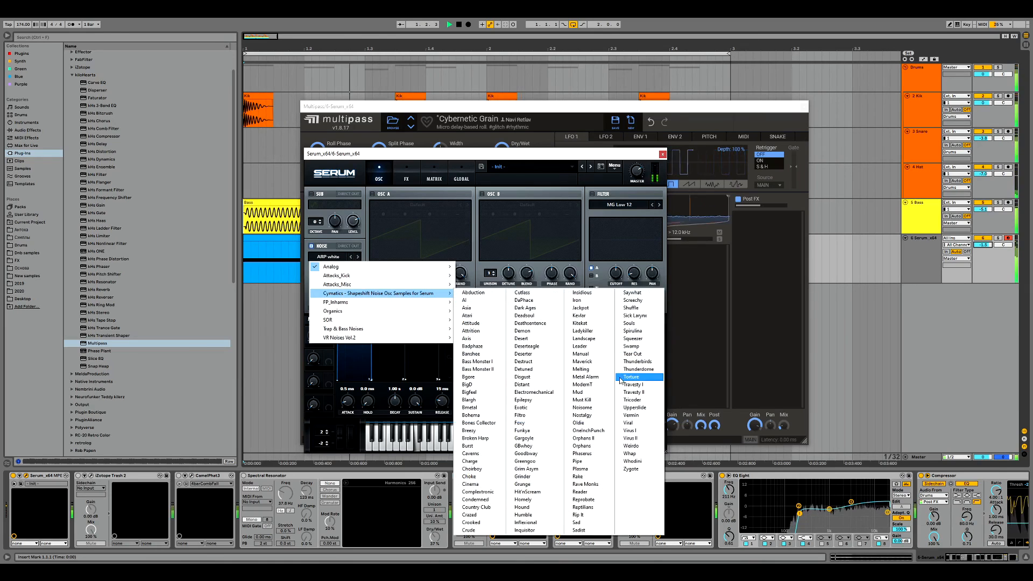
click(589, 376)
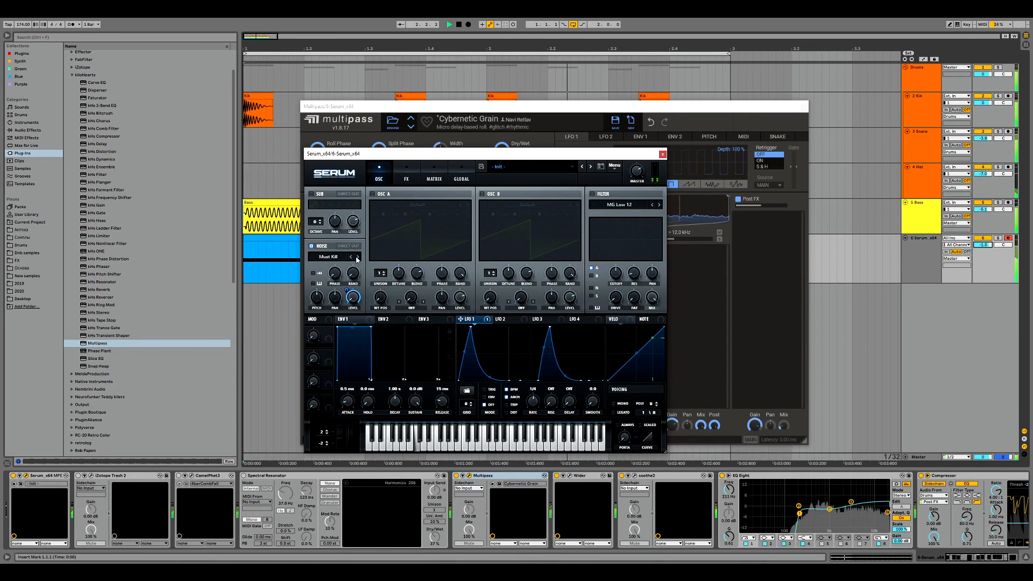
Readjust the Serum track's volume for the new noise sample and close the Serum window
click(989, 246)
key(Delete)
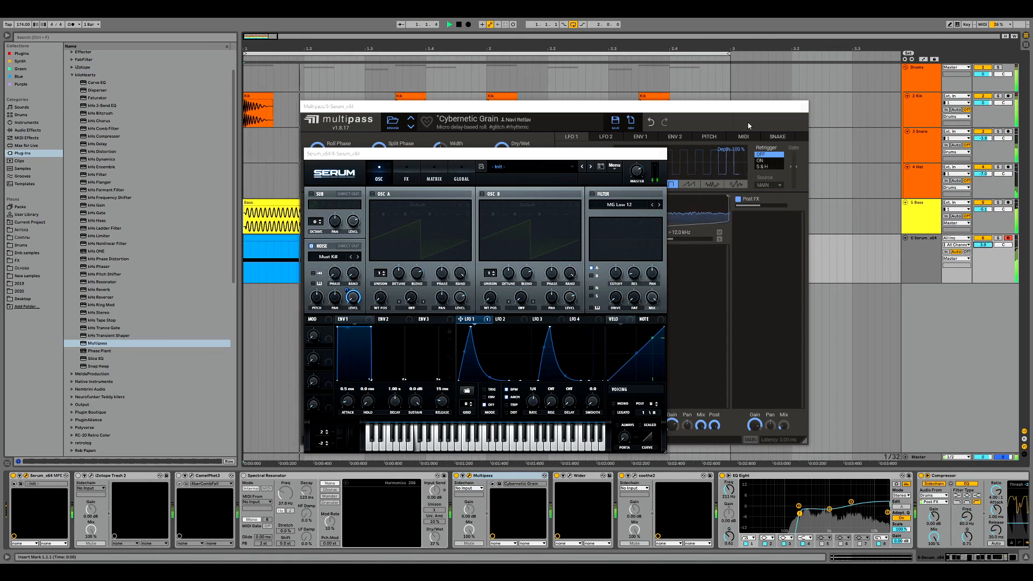
click(662, 155)
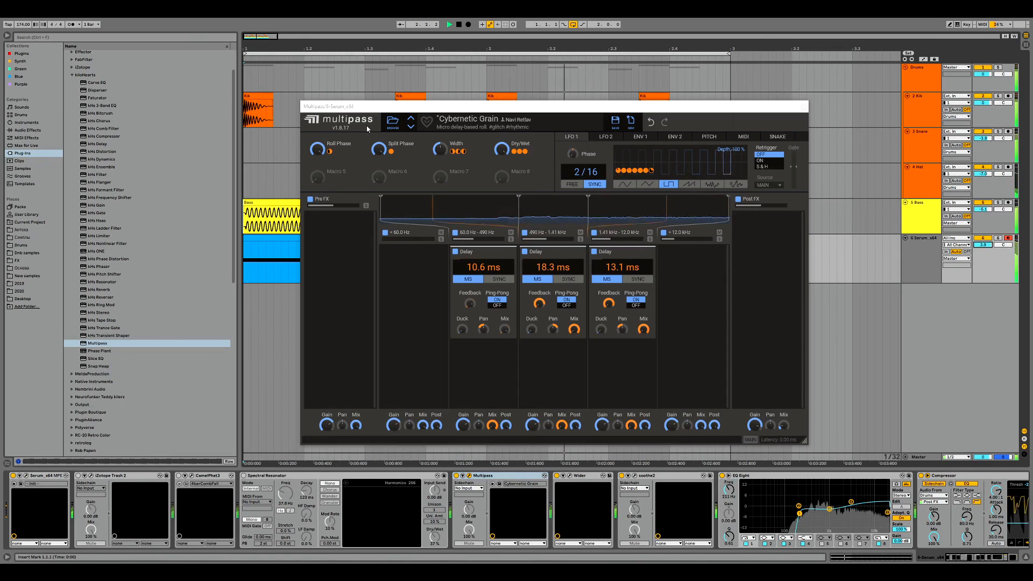
Advance Multipass through the Drum Modulator presets to Drums Autofill and close its window
click(410, 127)
click(410, 128)
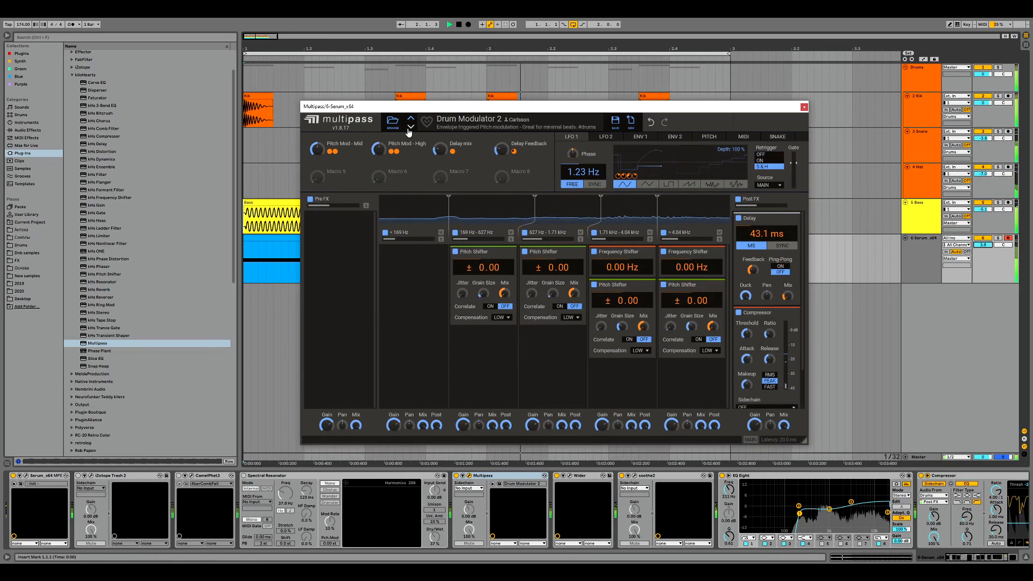
click(409, 129)
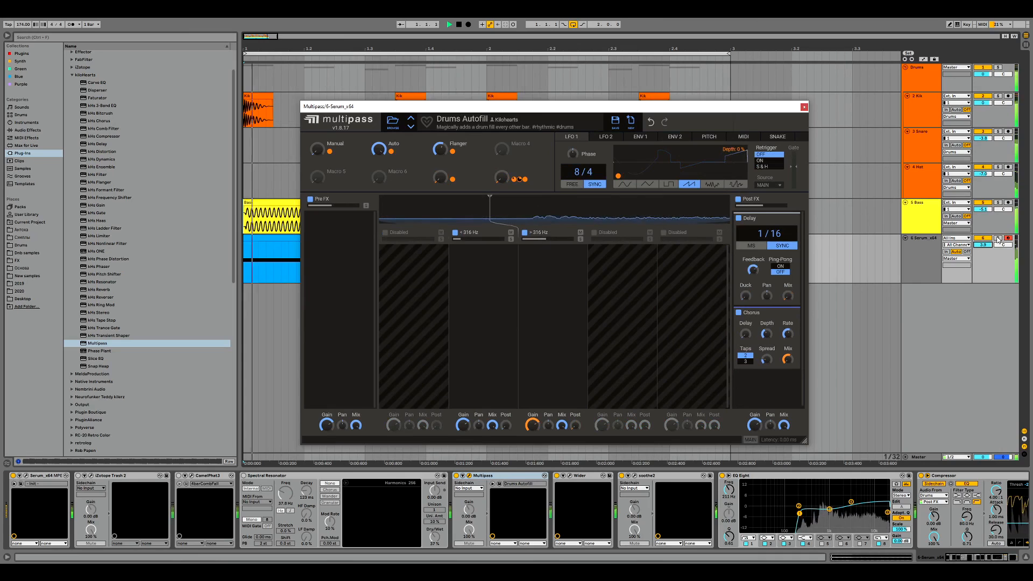
click(804, 107)
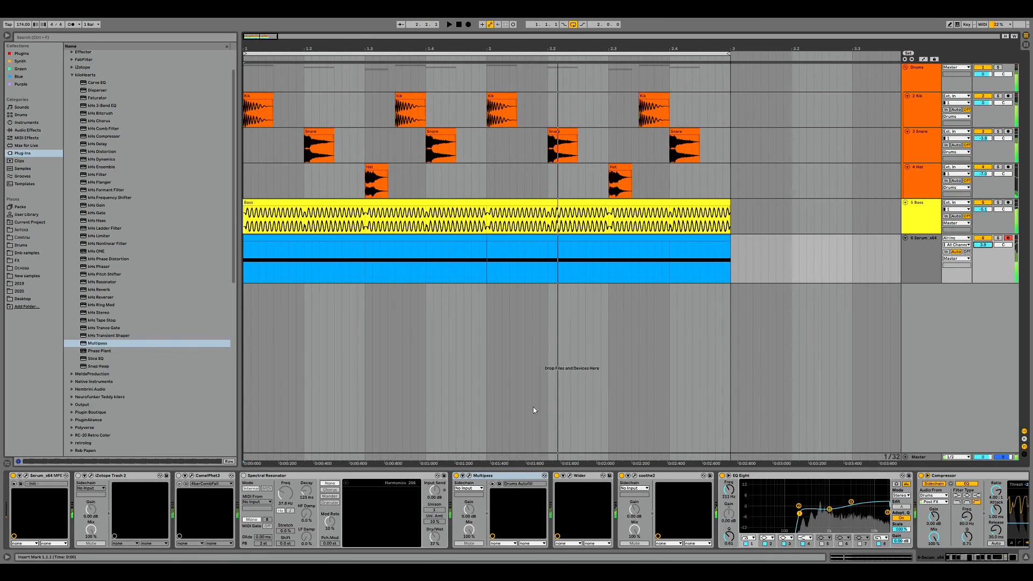